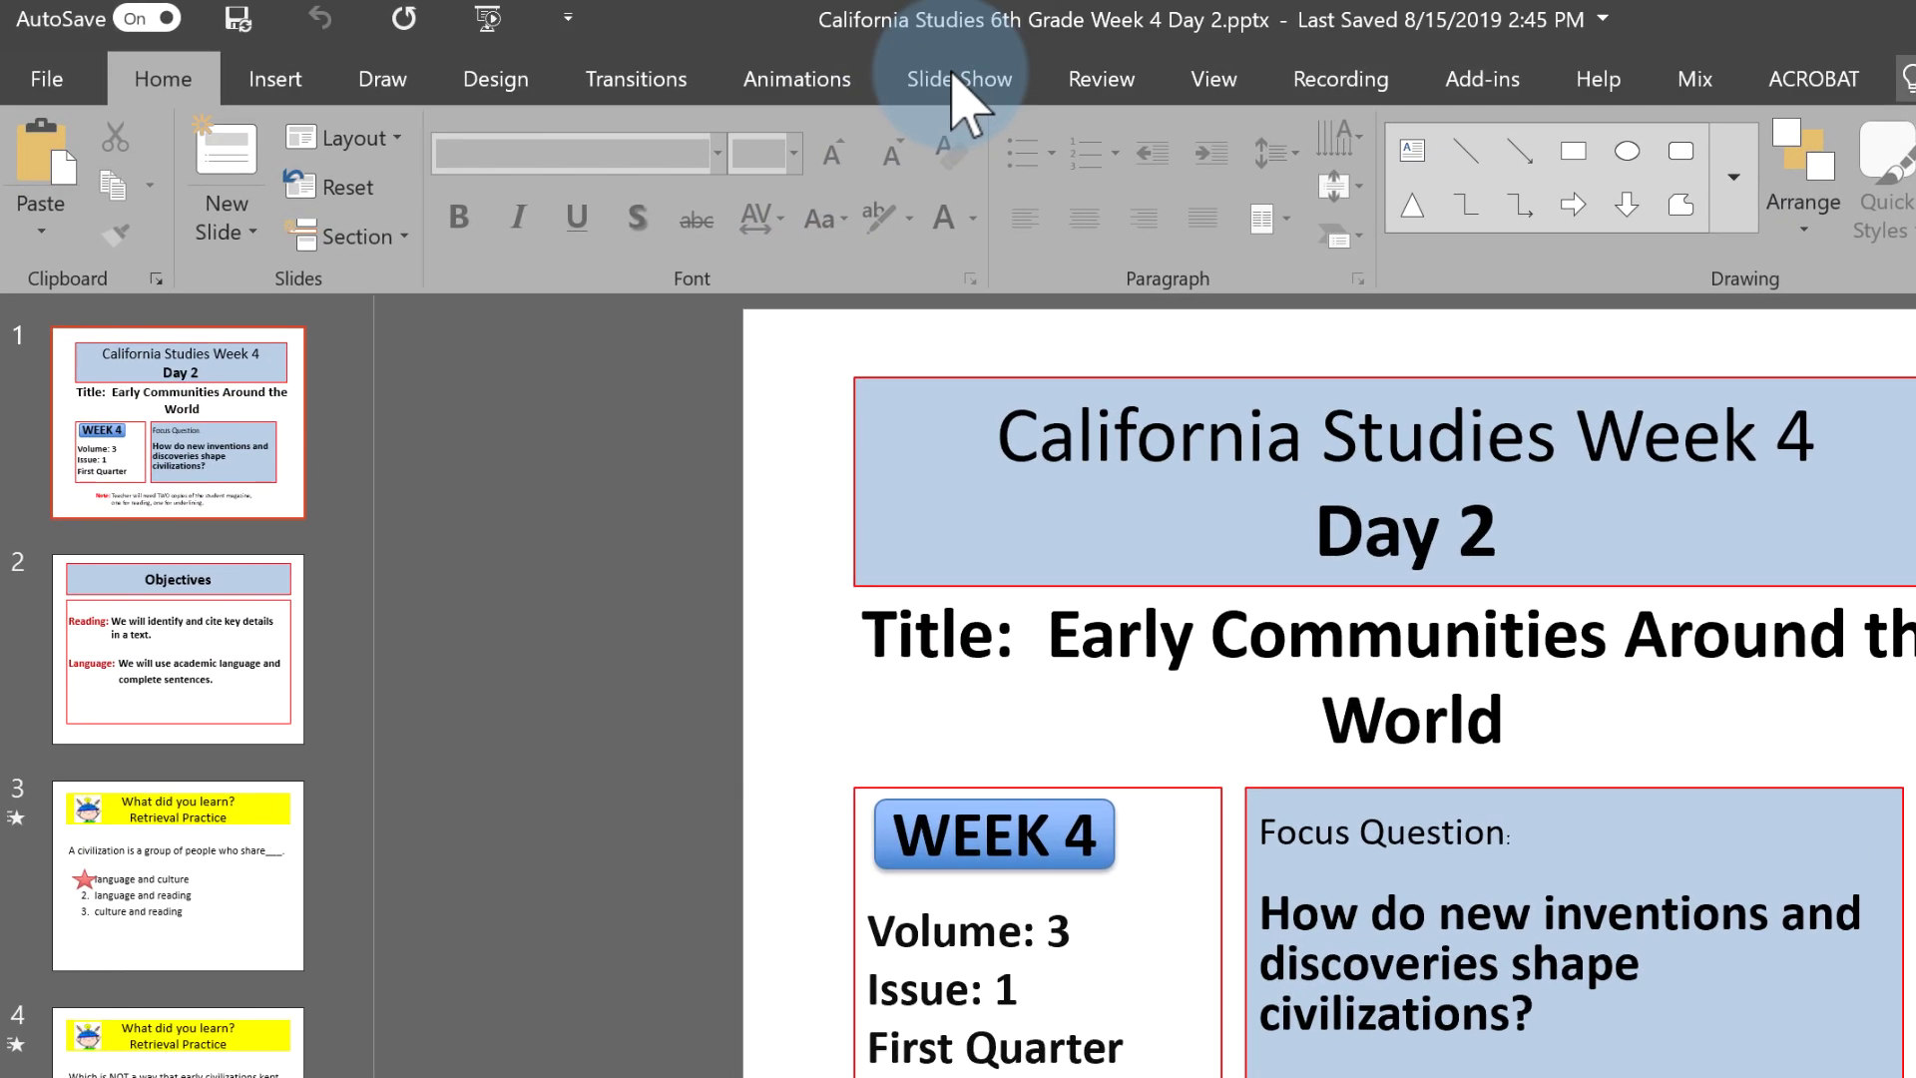
Visit the Slide Show and Recording ribbon tabs, then open the presentation's File Info page
left_click(958, 80)
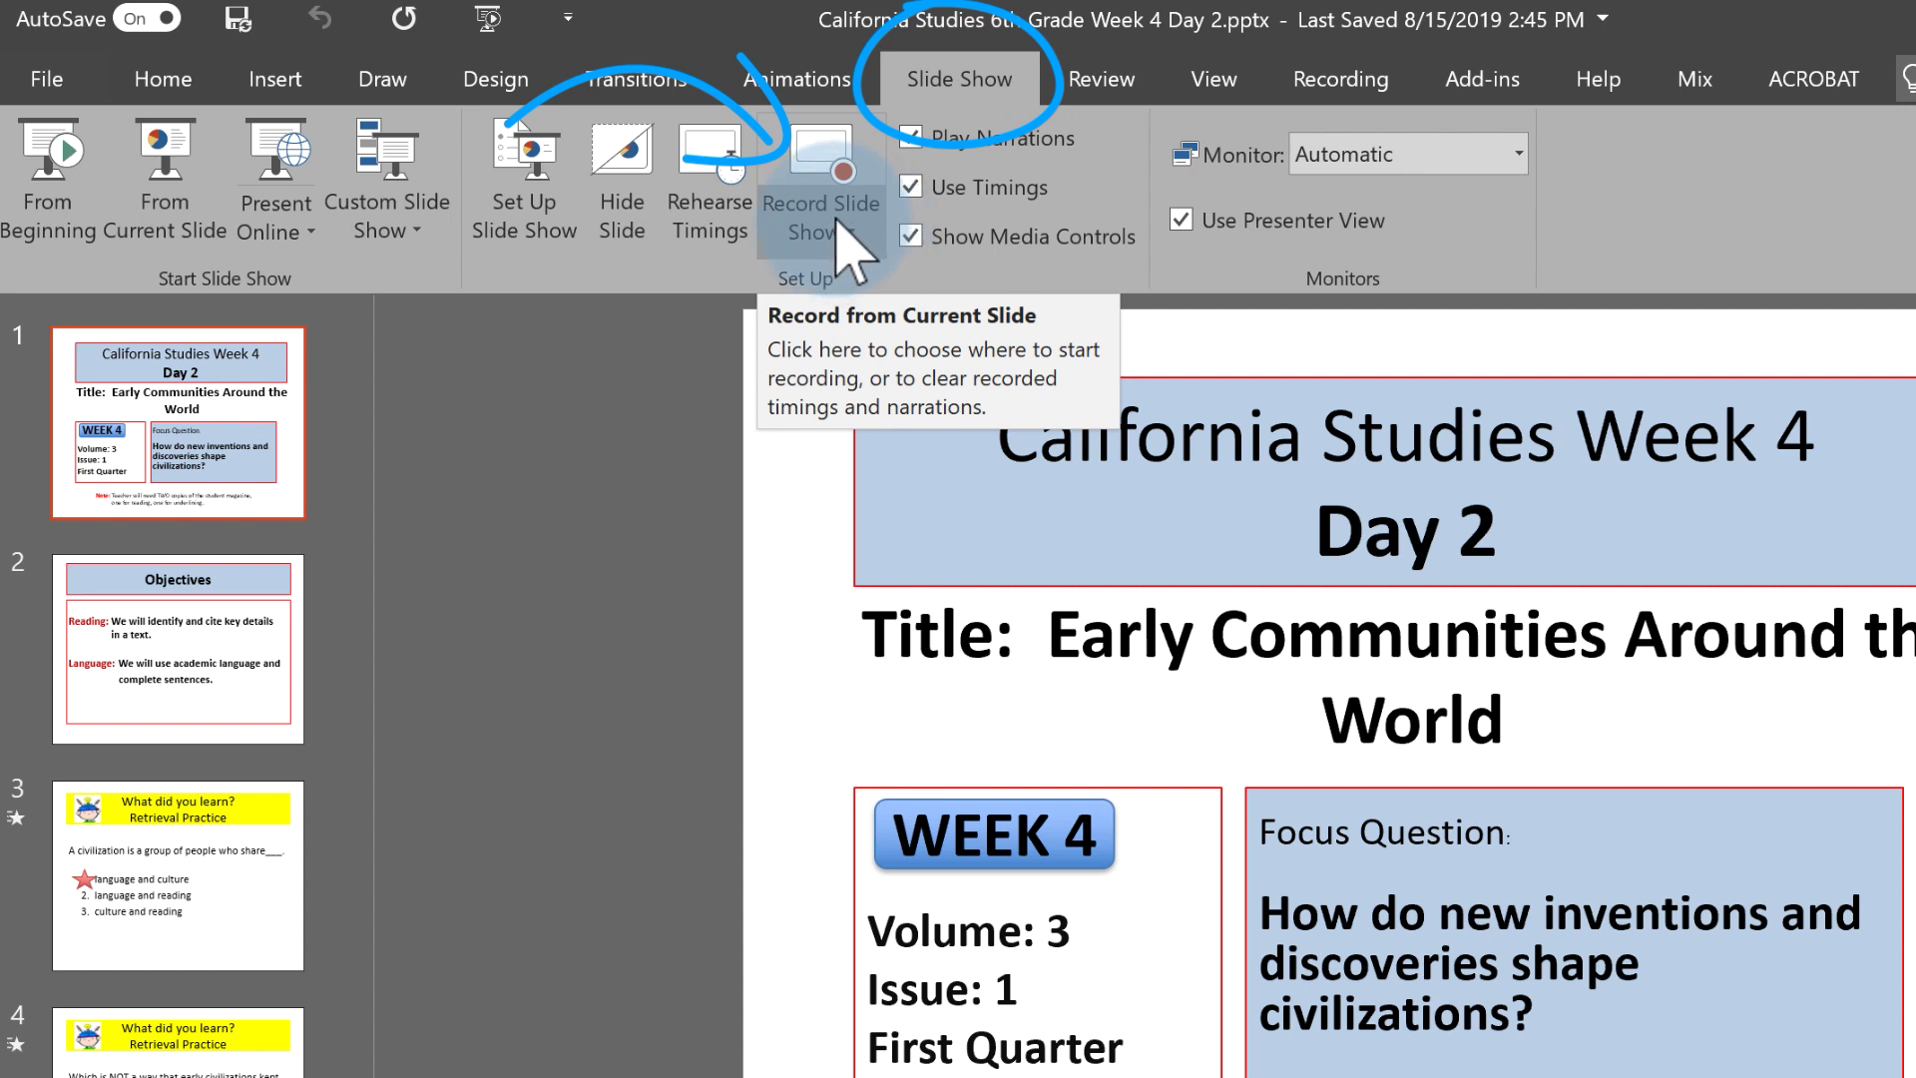
left_click(1343, 84)
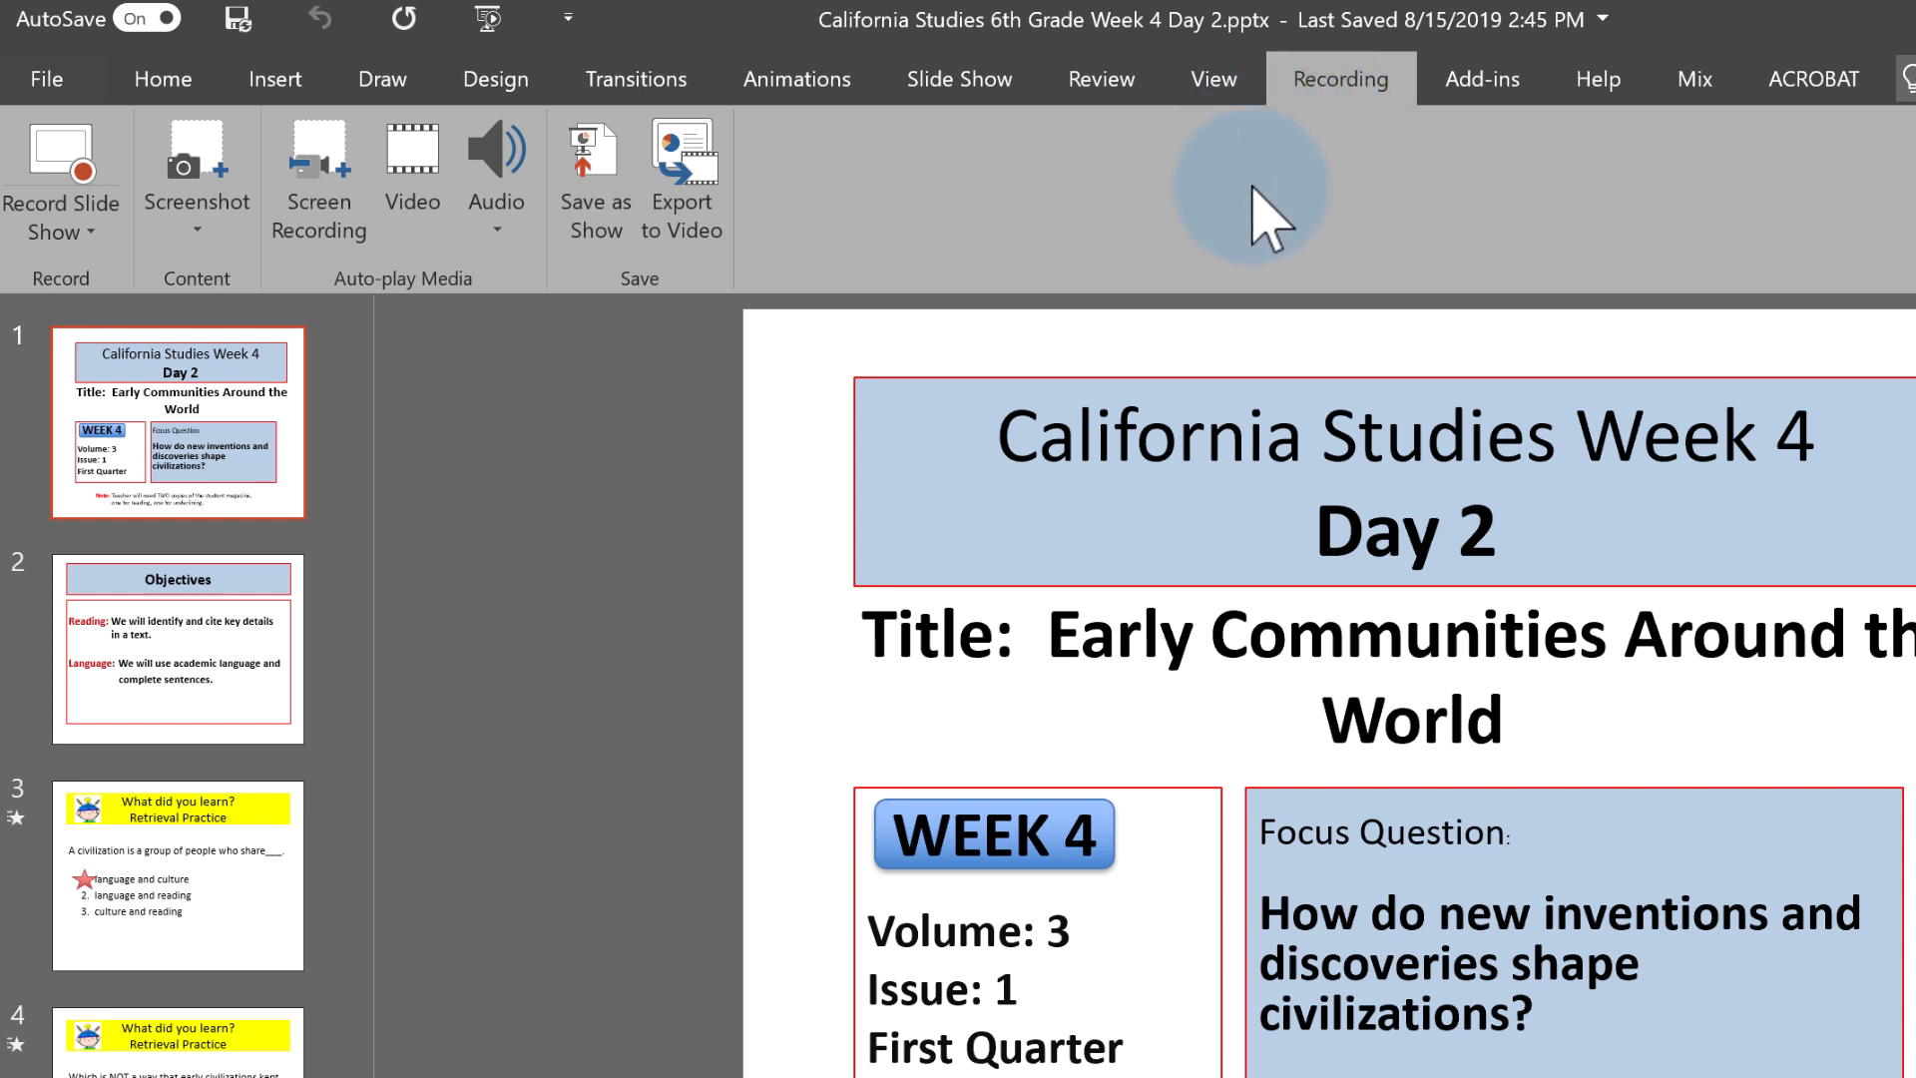
left_click(54, 85)
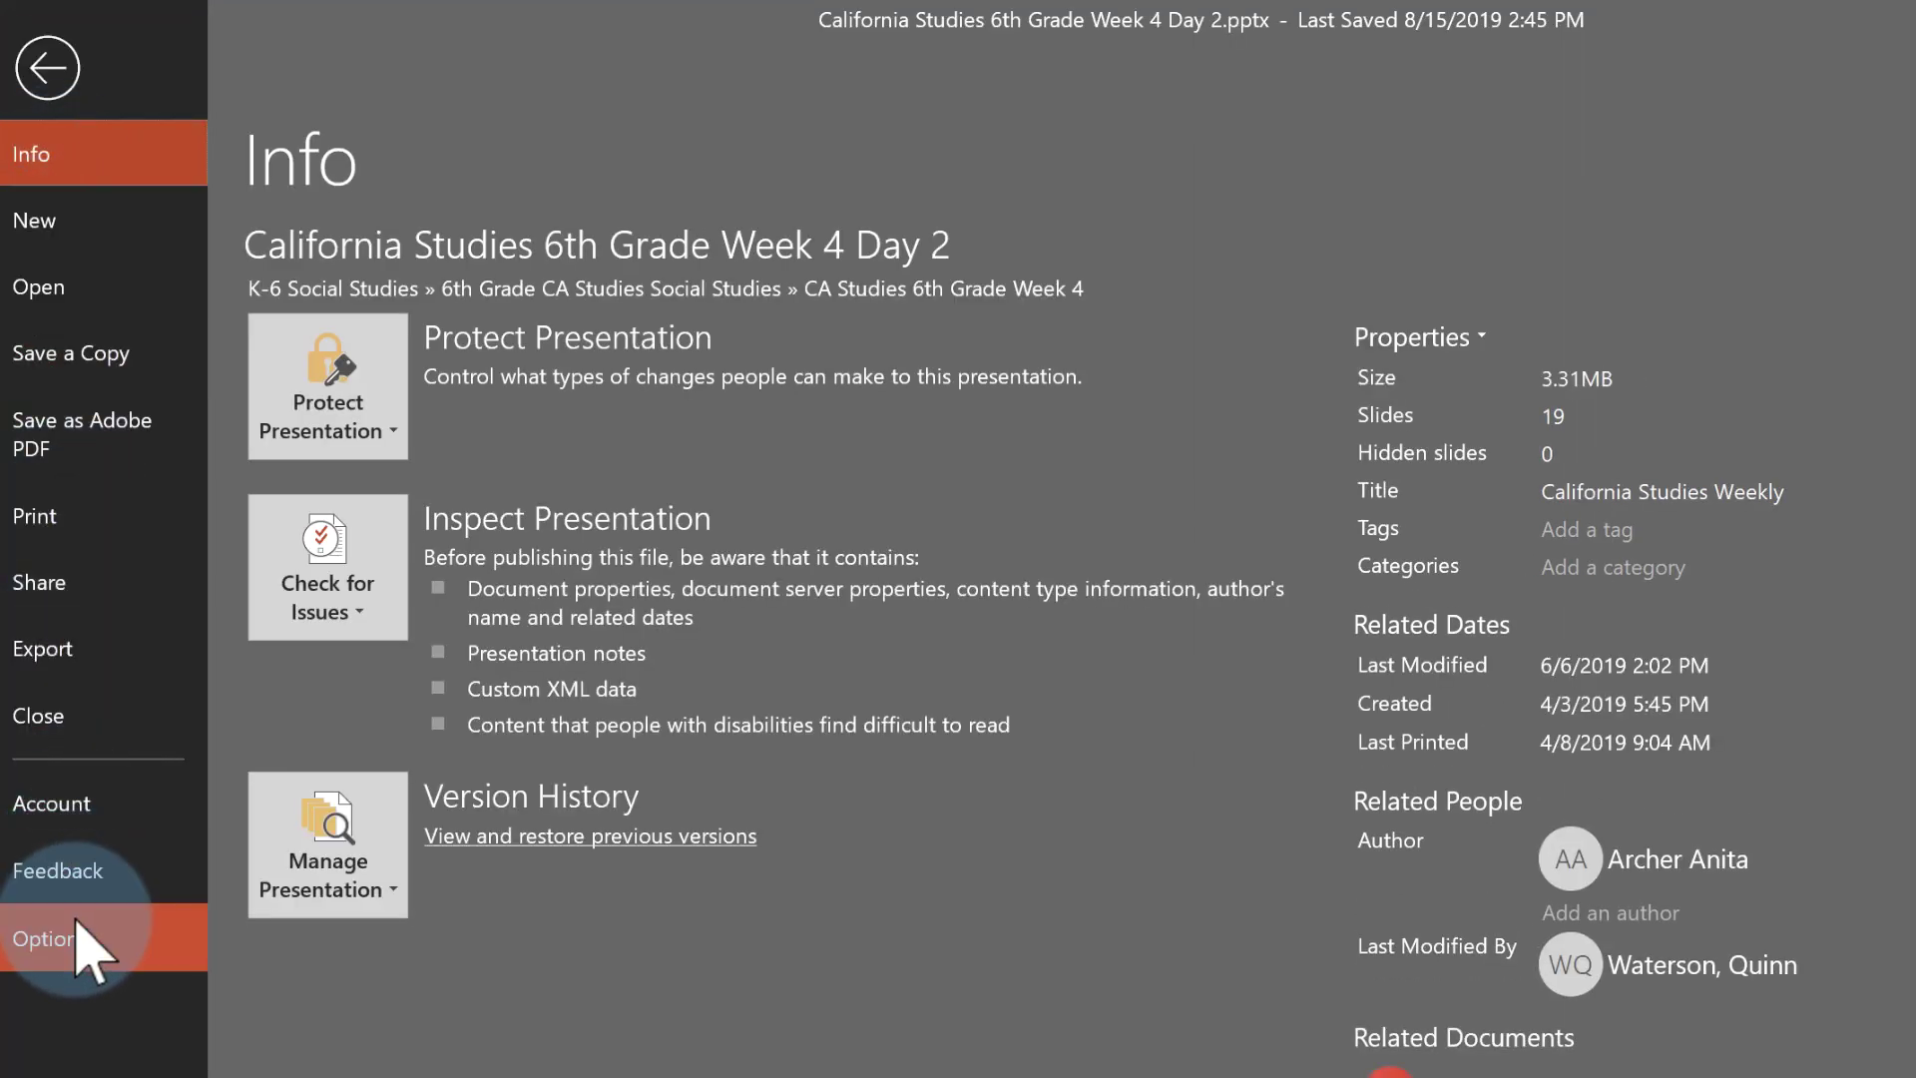
left_click(88, 960)
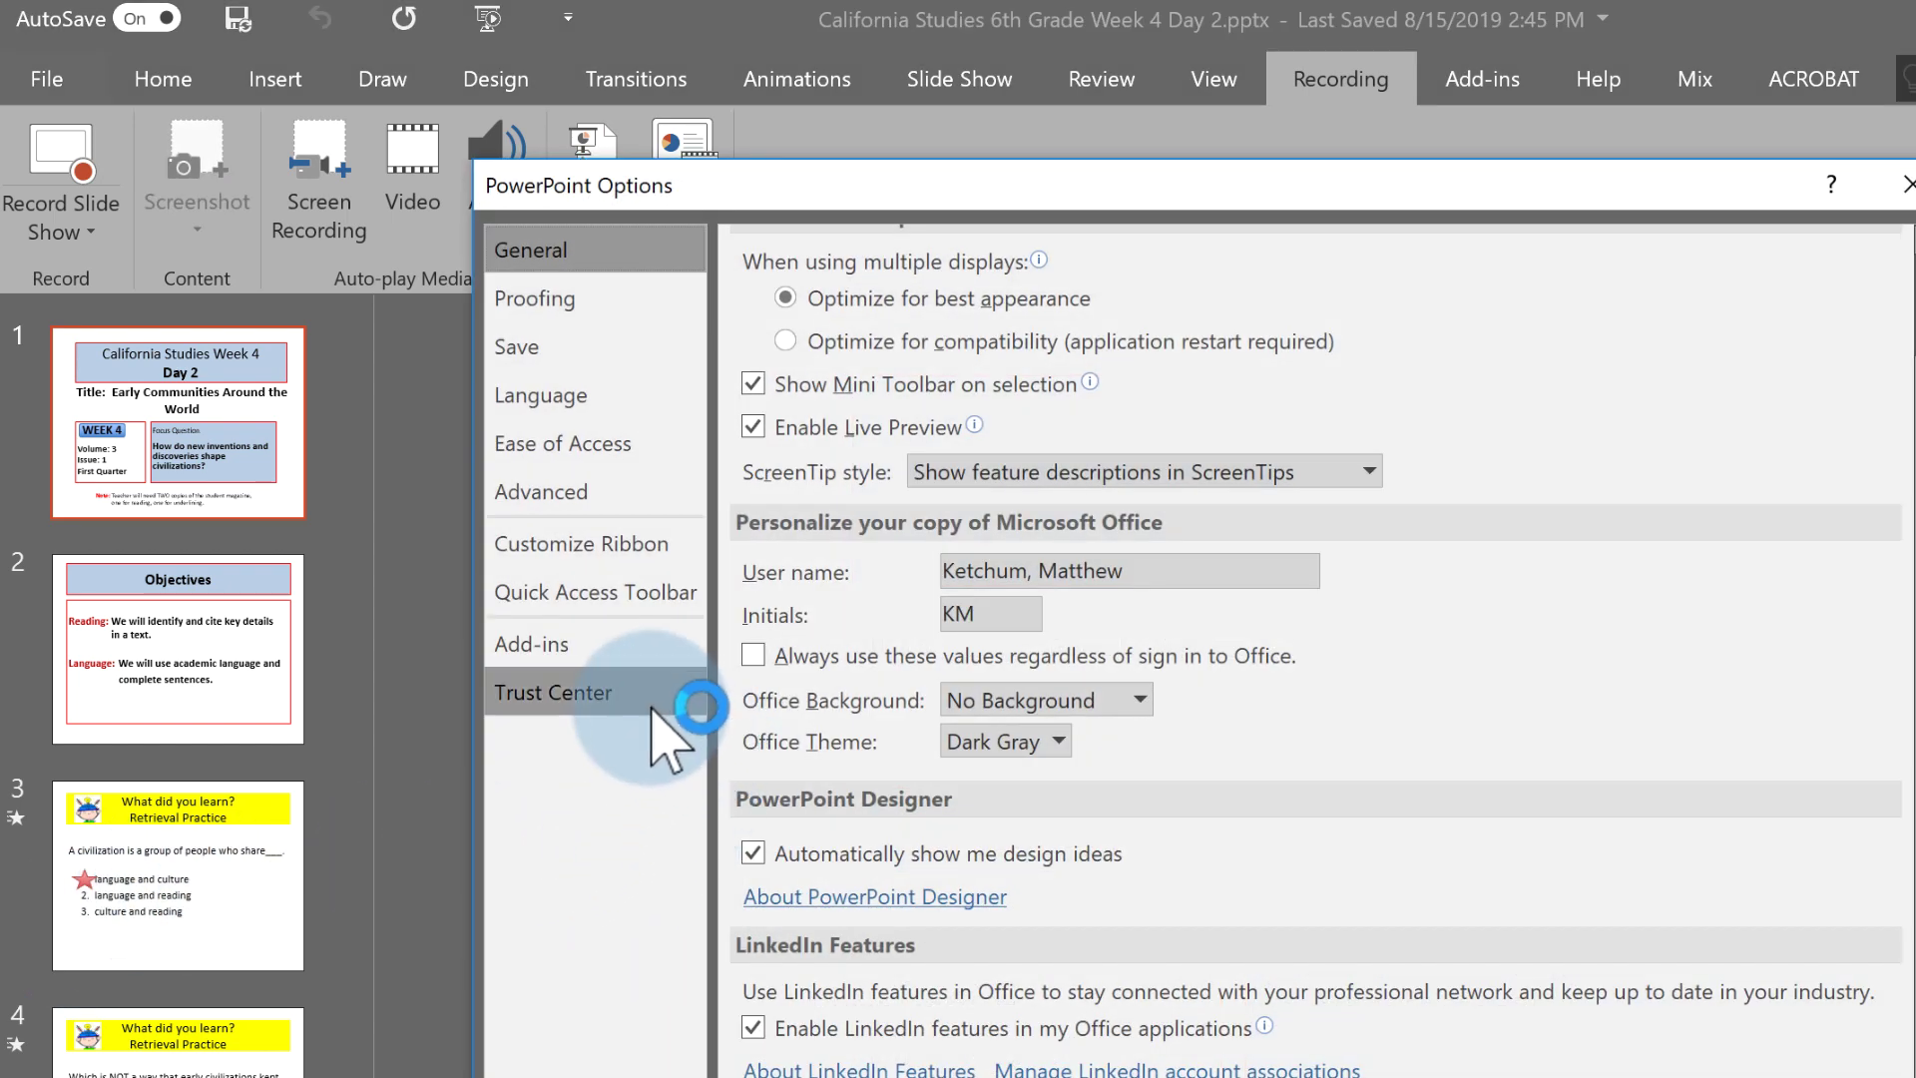
left_click(626, 550)
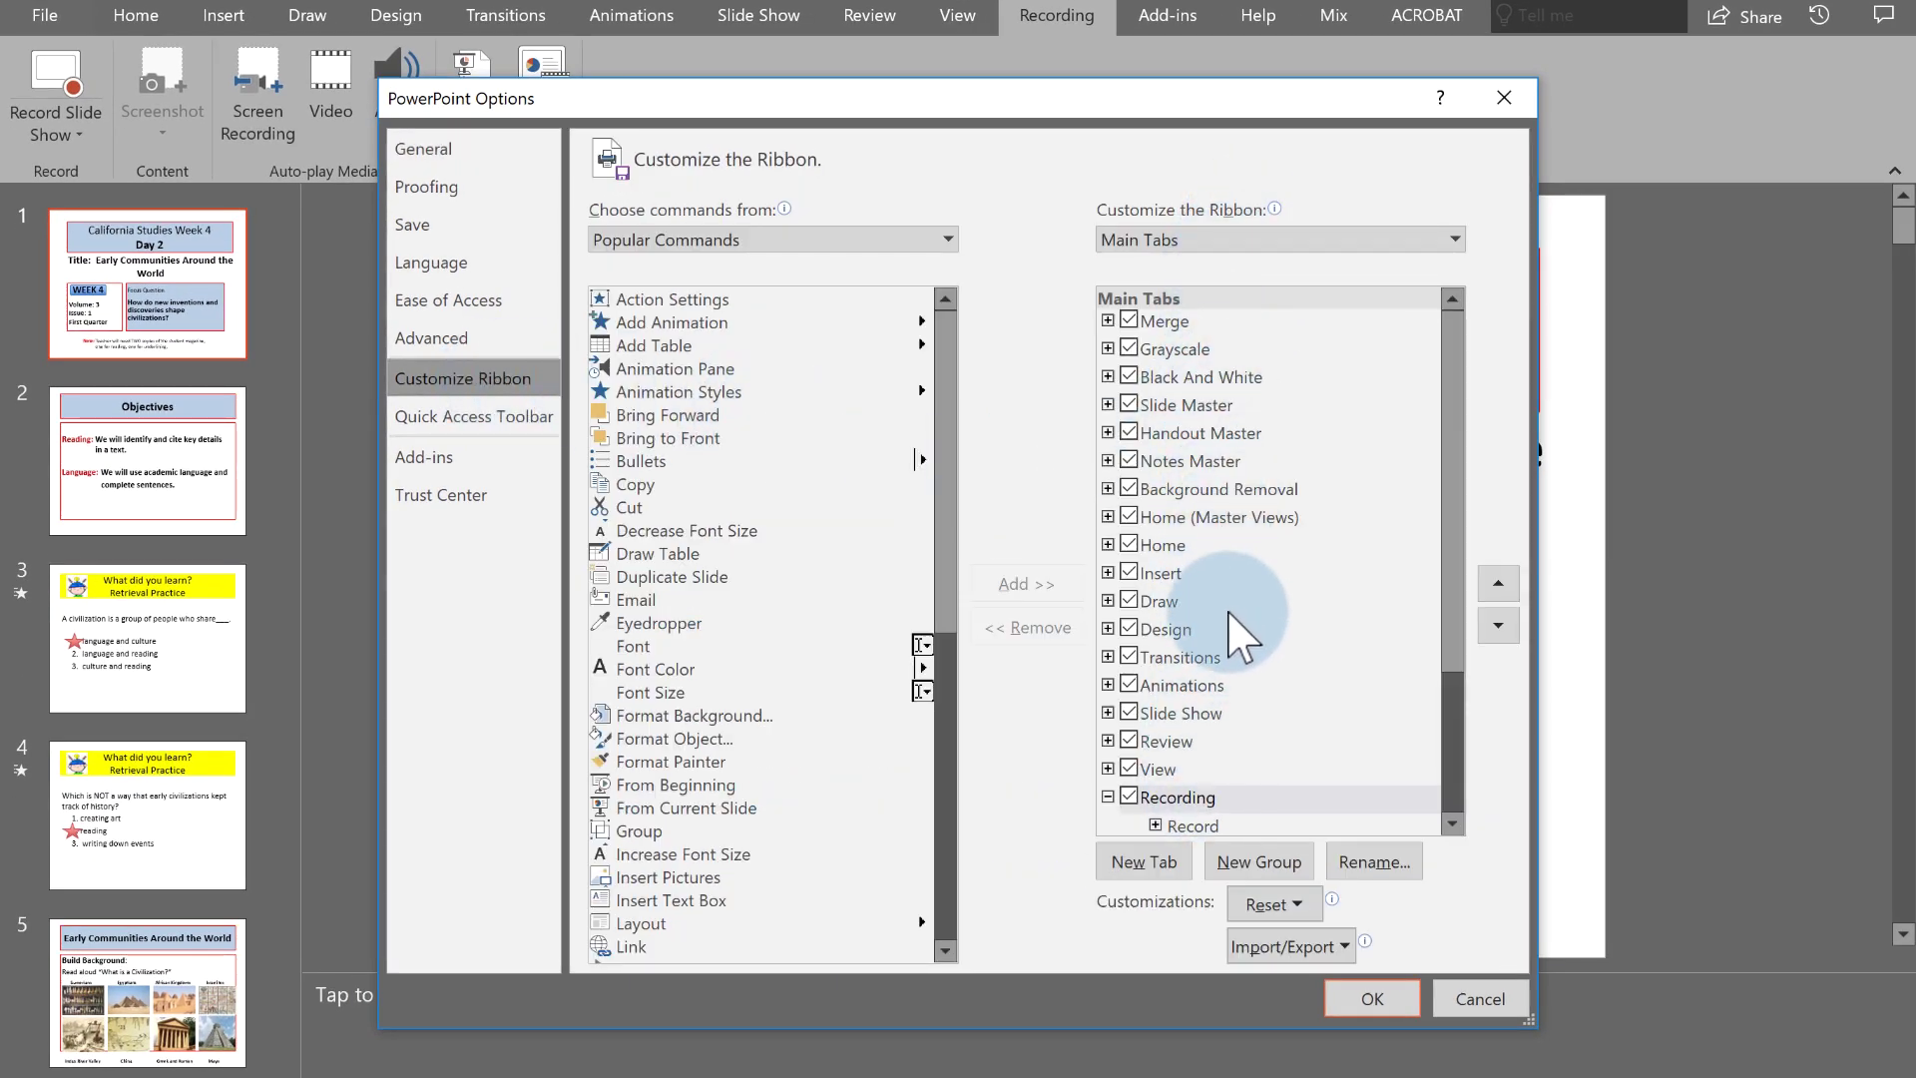
scroll(1449, 649, "down", 1)
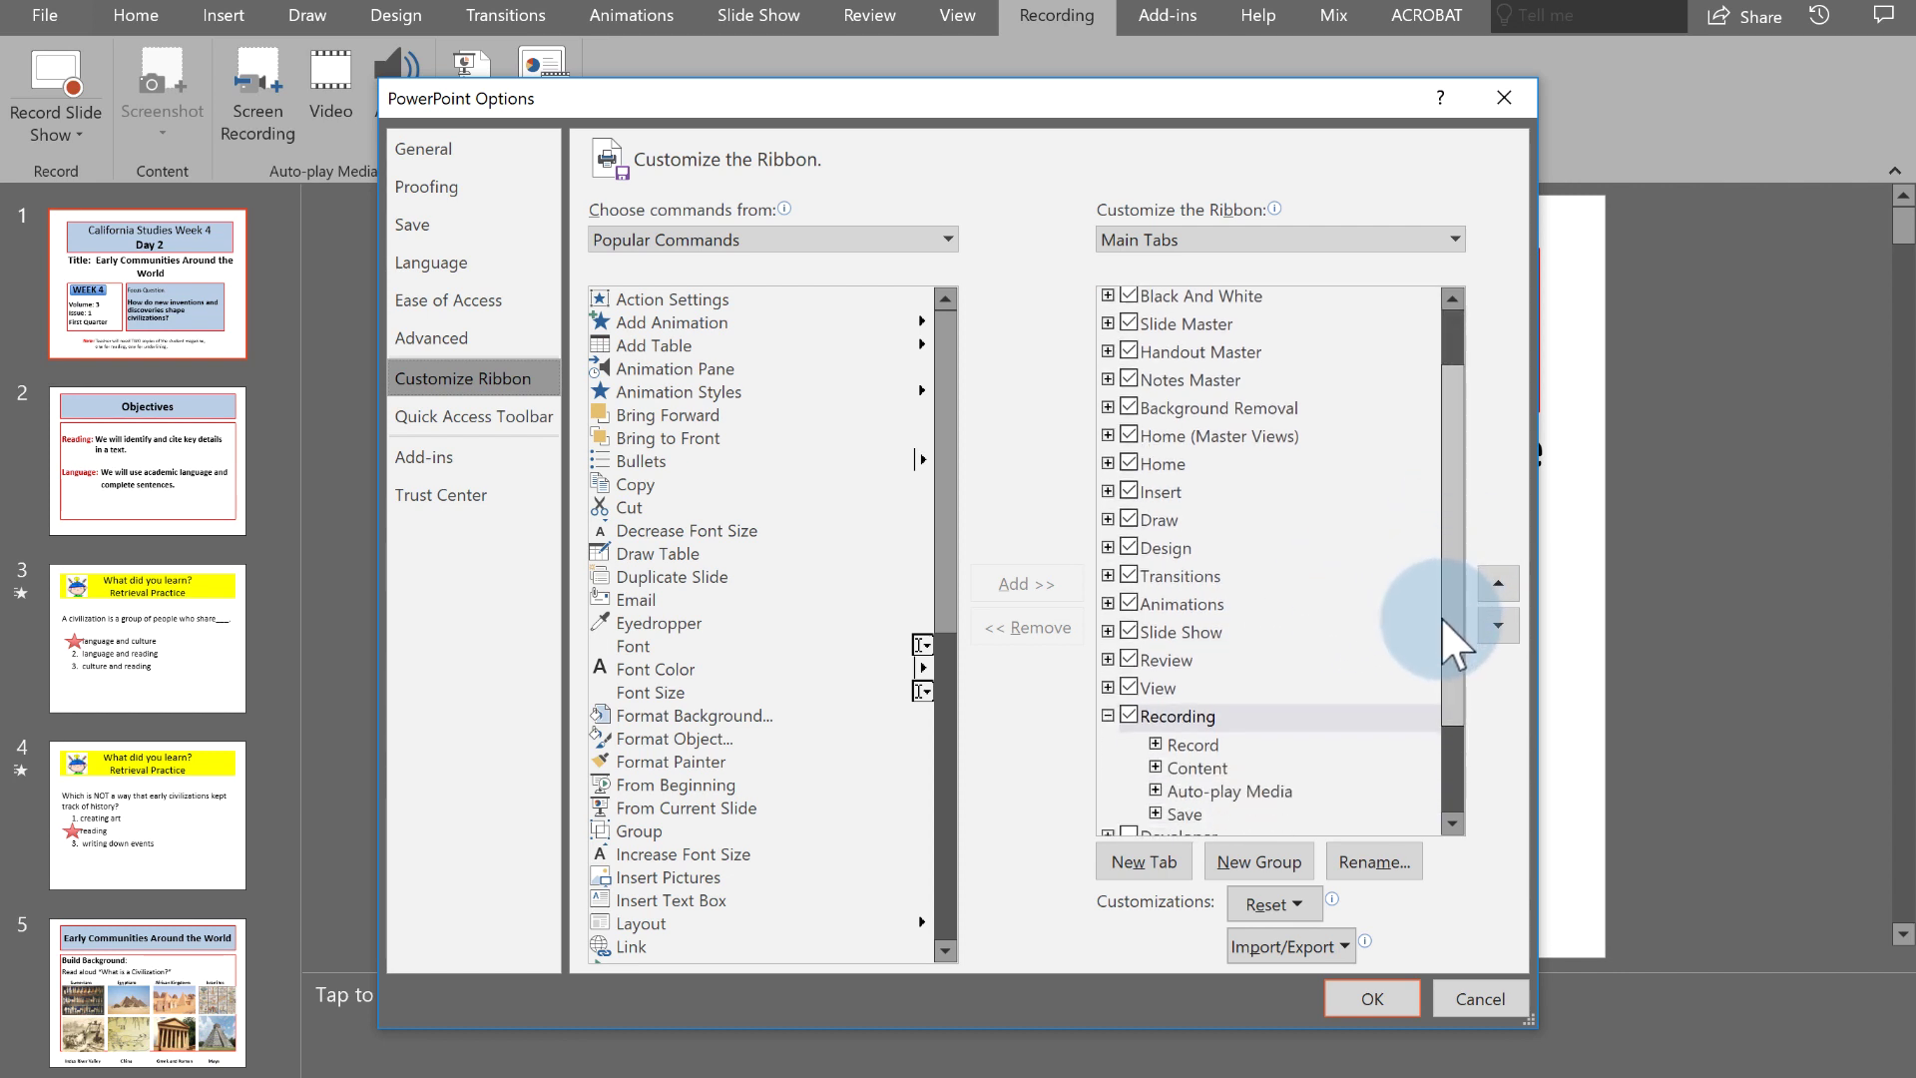
scroll(1452, 644, "down", 1)
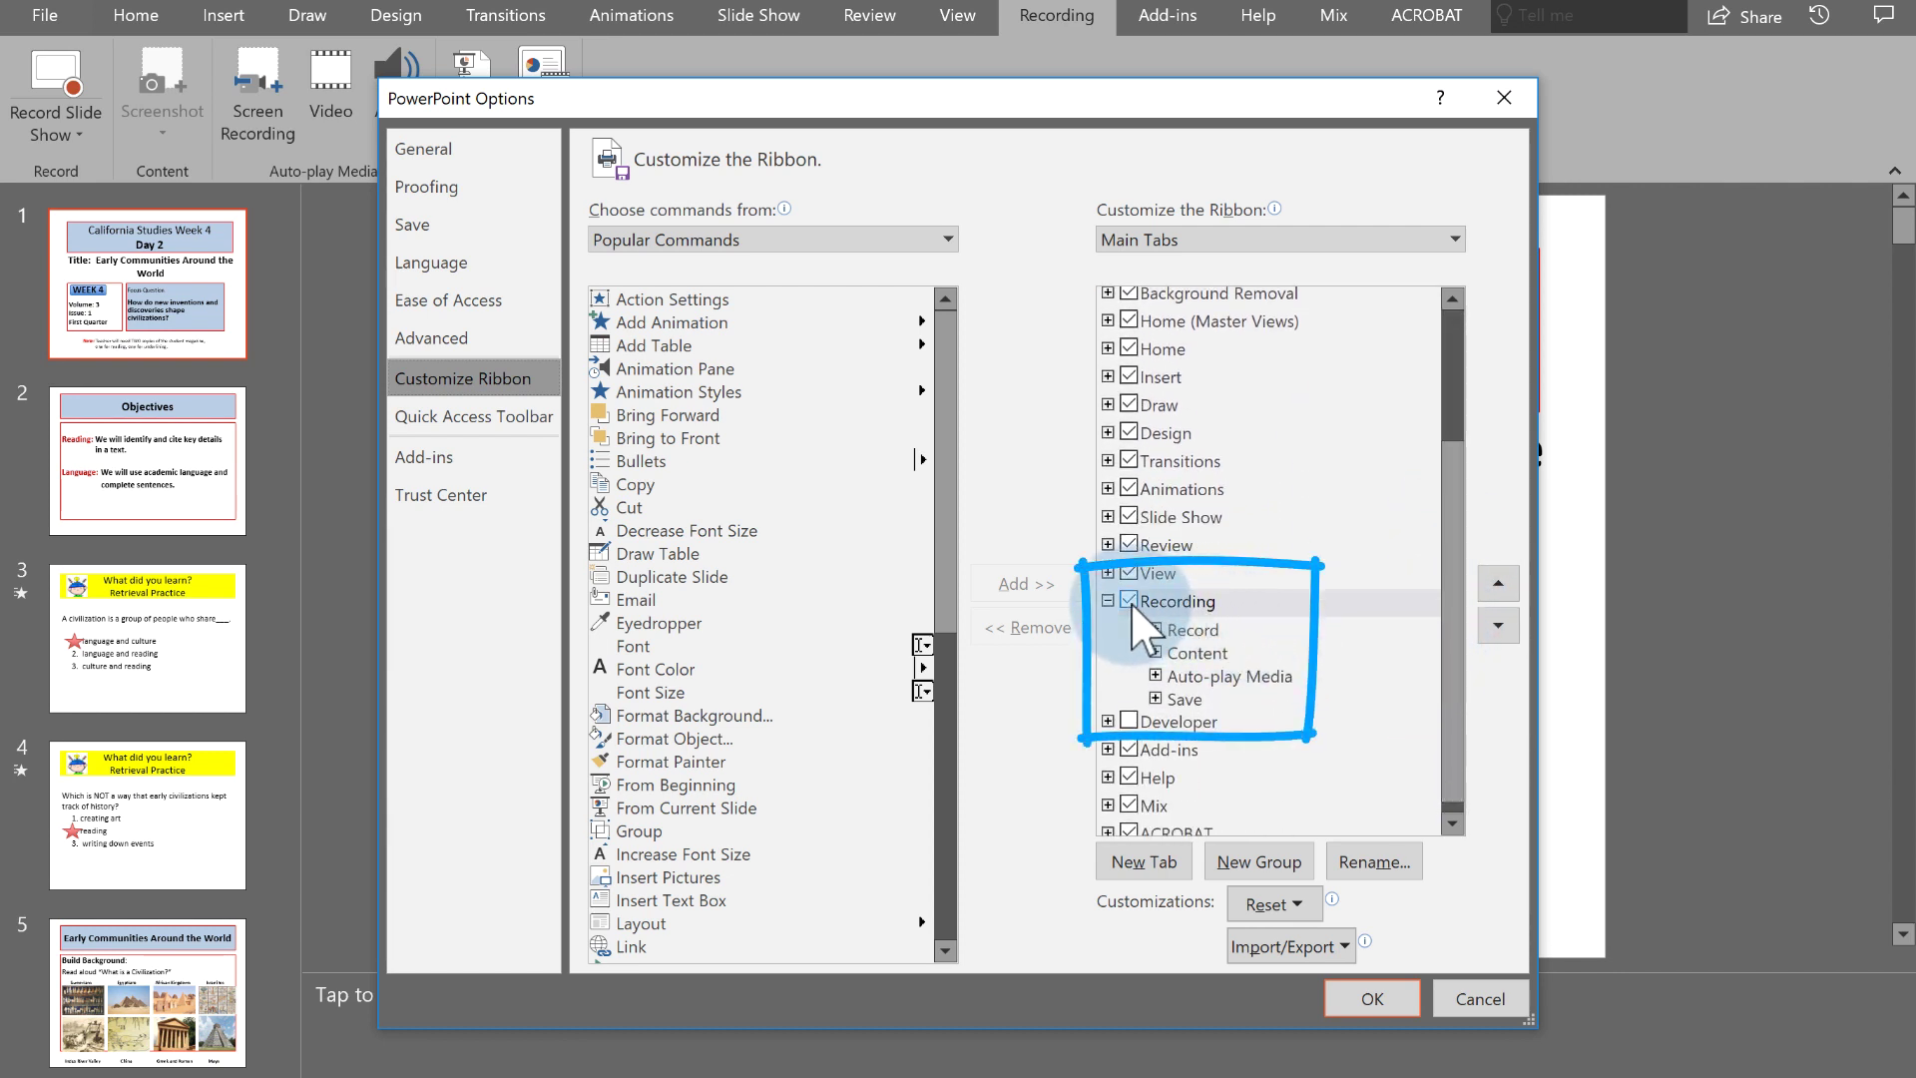
left_click(1131, 602)
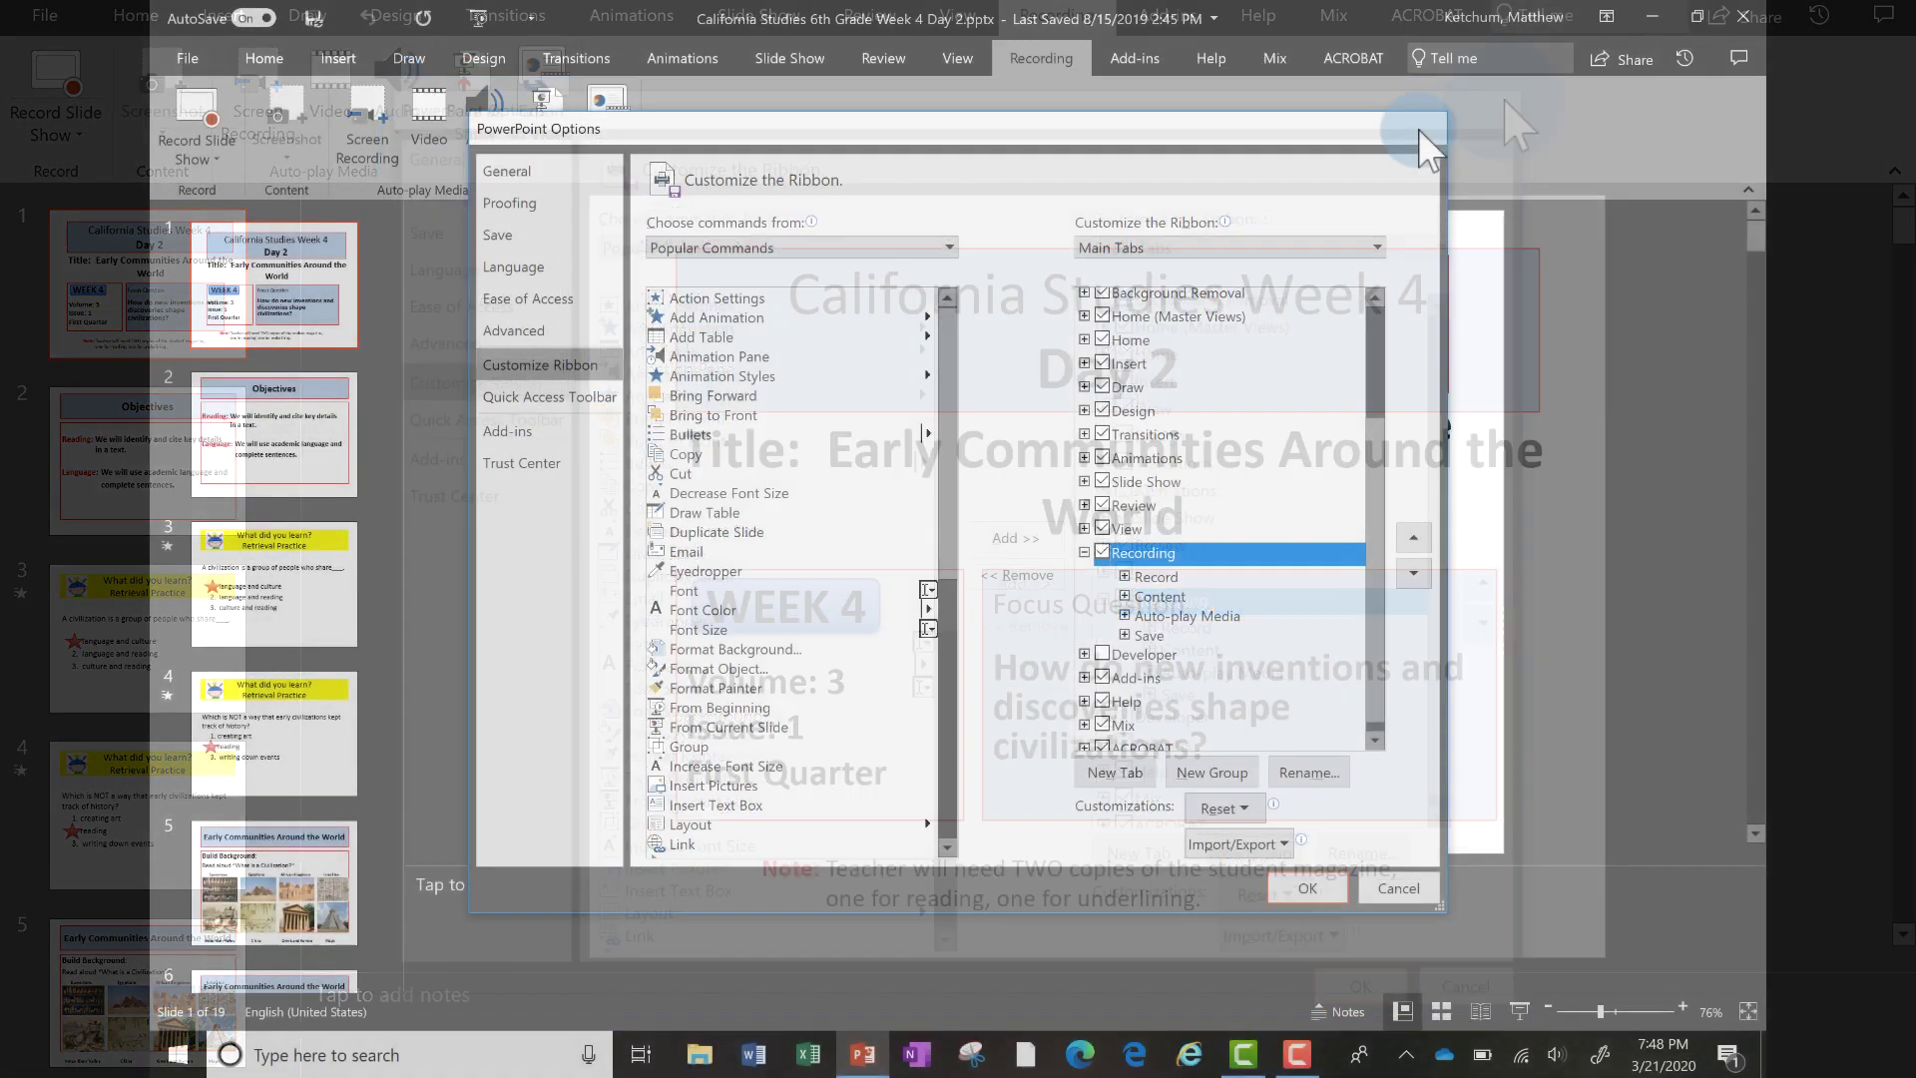
left_click(1419, 131)
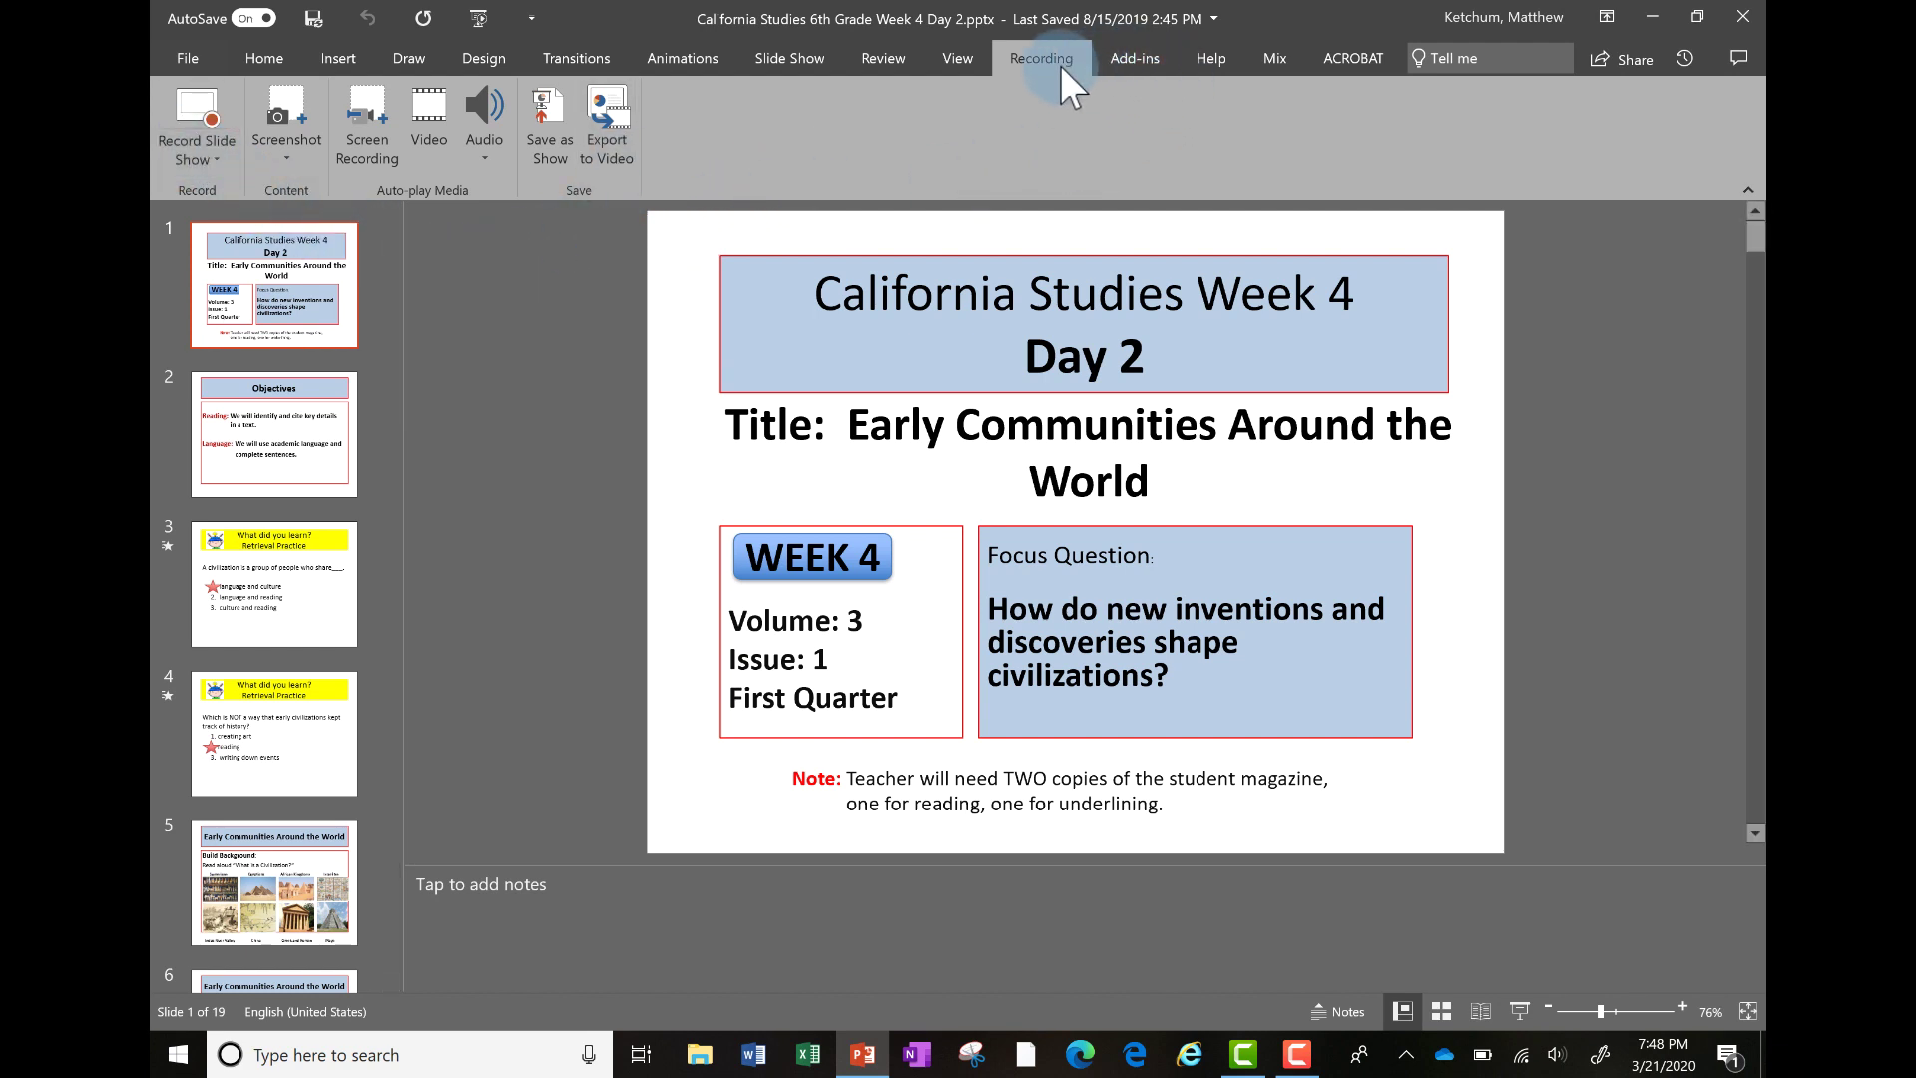
Show the Slide Show ribbon, then switch to the presentation's File view
left_click(791, 62)
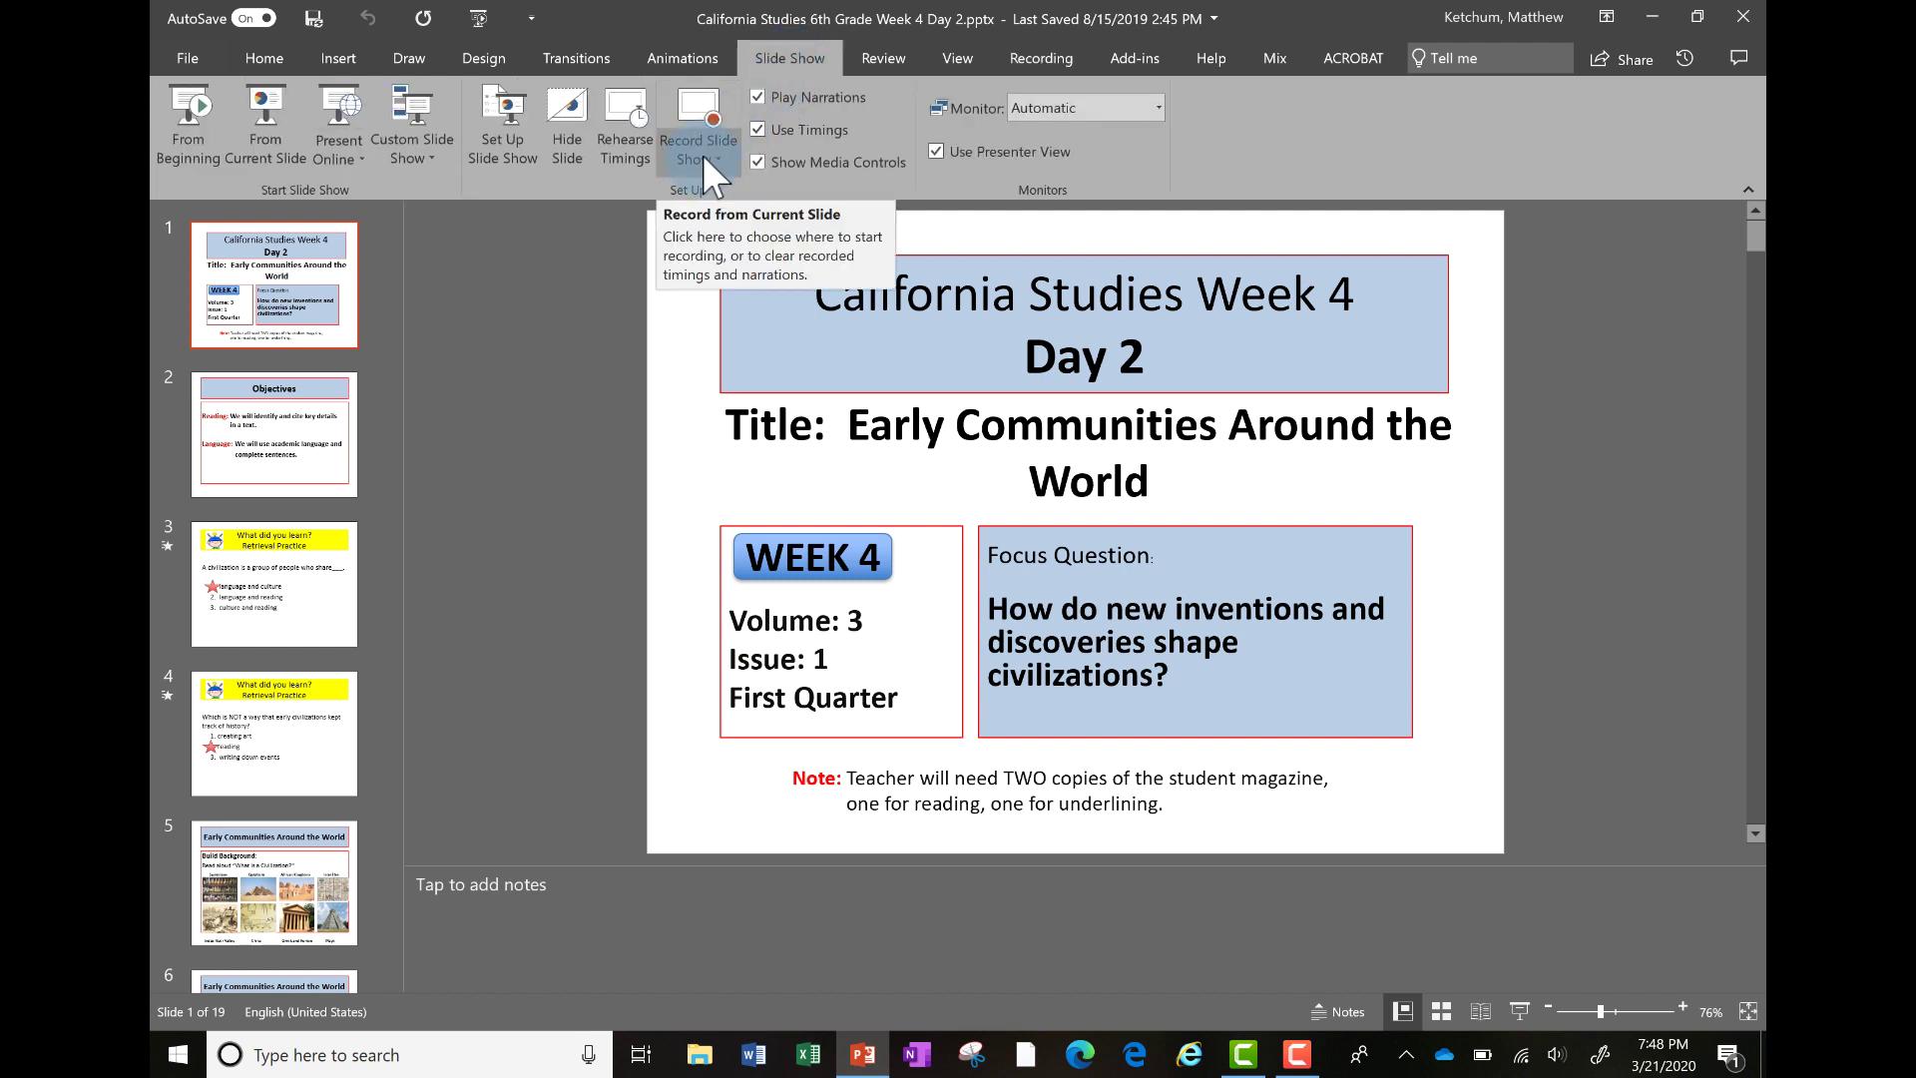
left_click(189, 60)
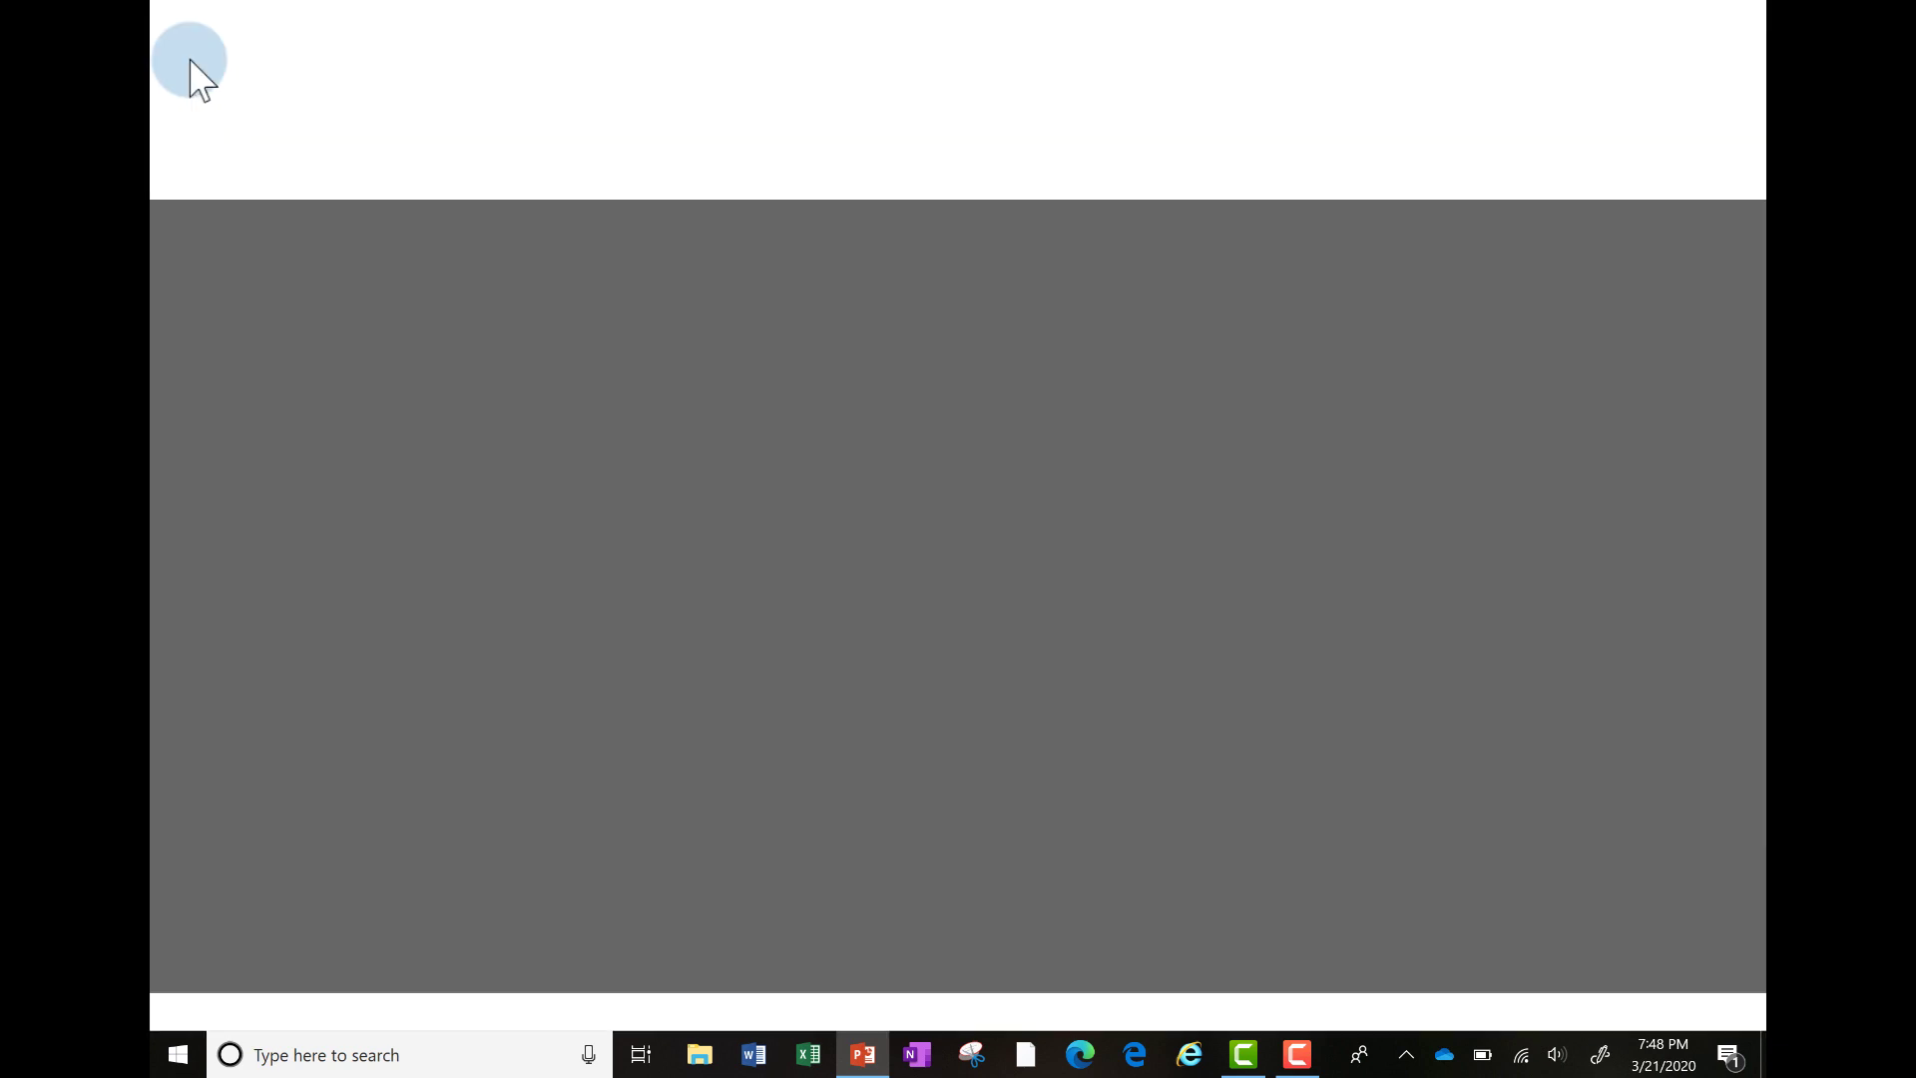
Review Export > Create a Video, then go back to the slides with the Recording tab shown
left_click(228, 415)
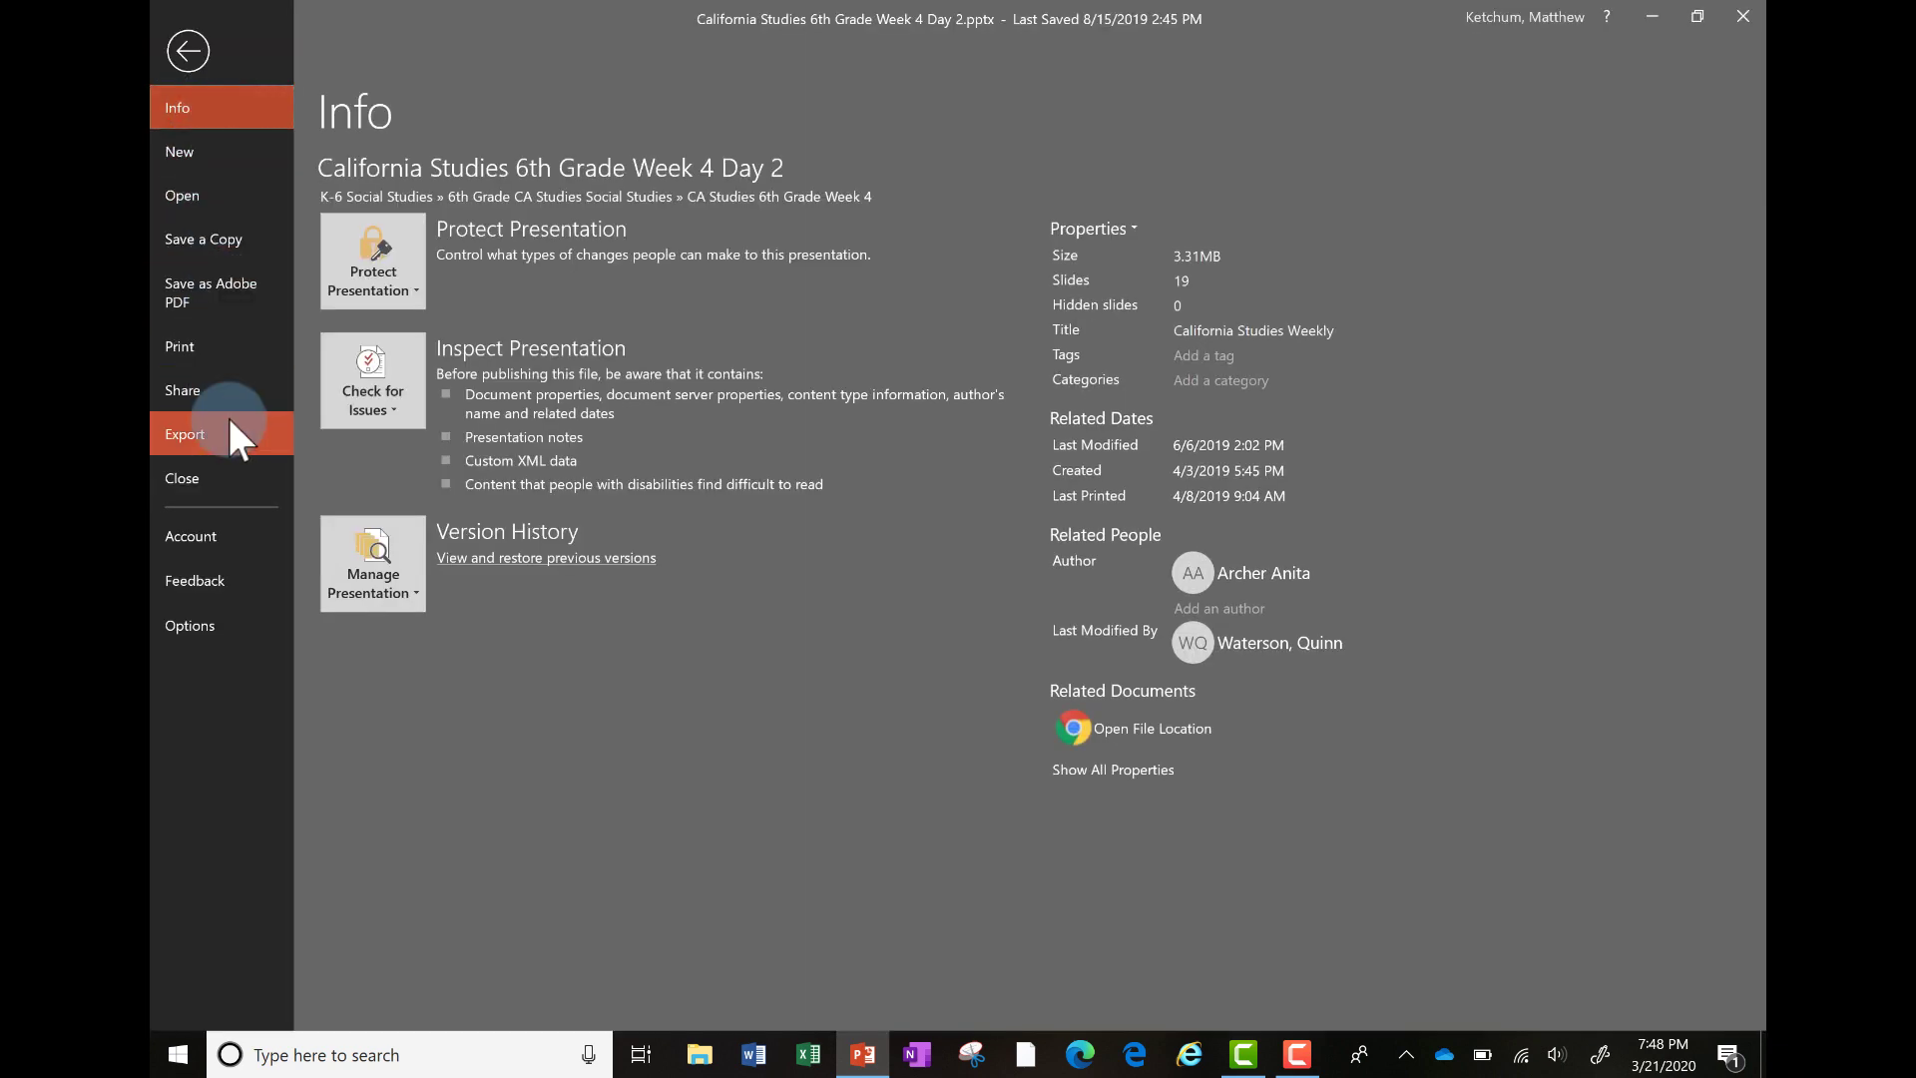
left_click(471, 310)
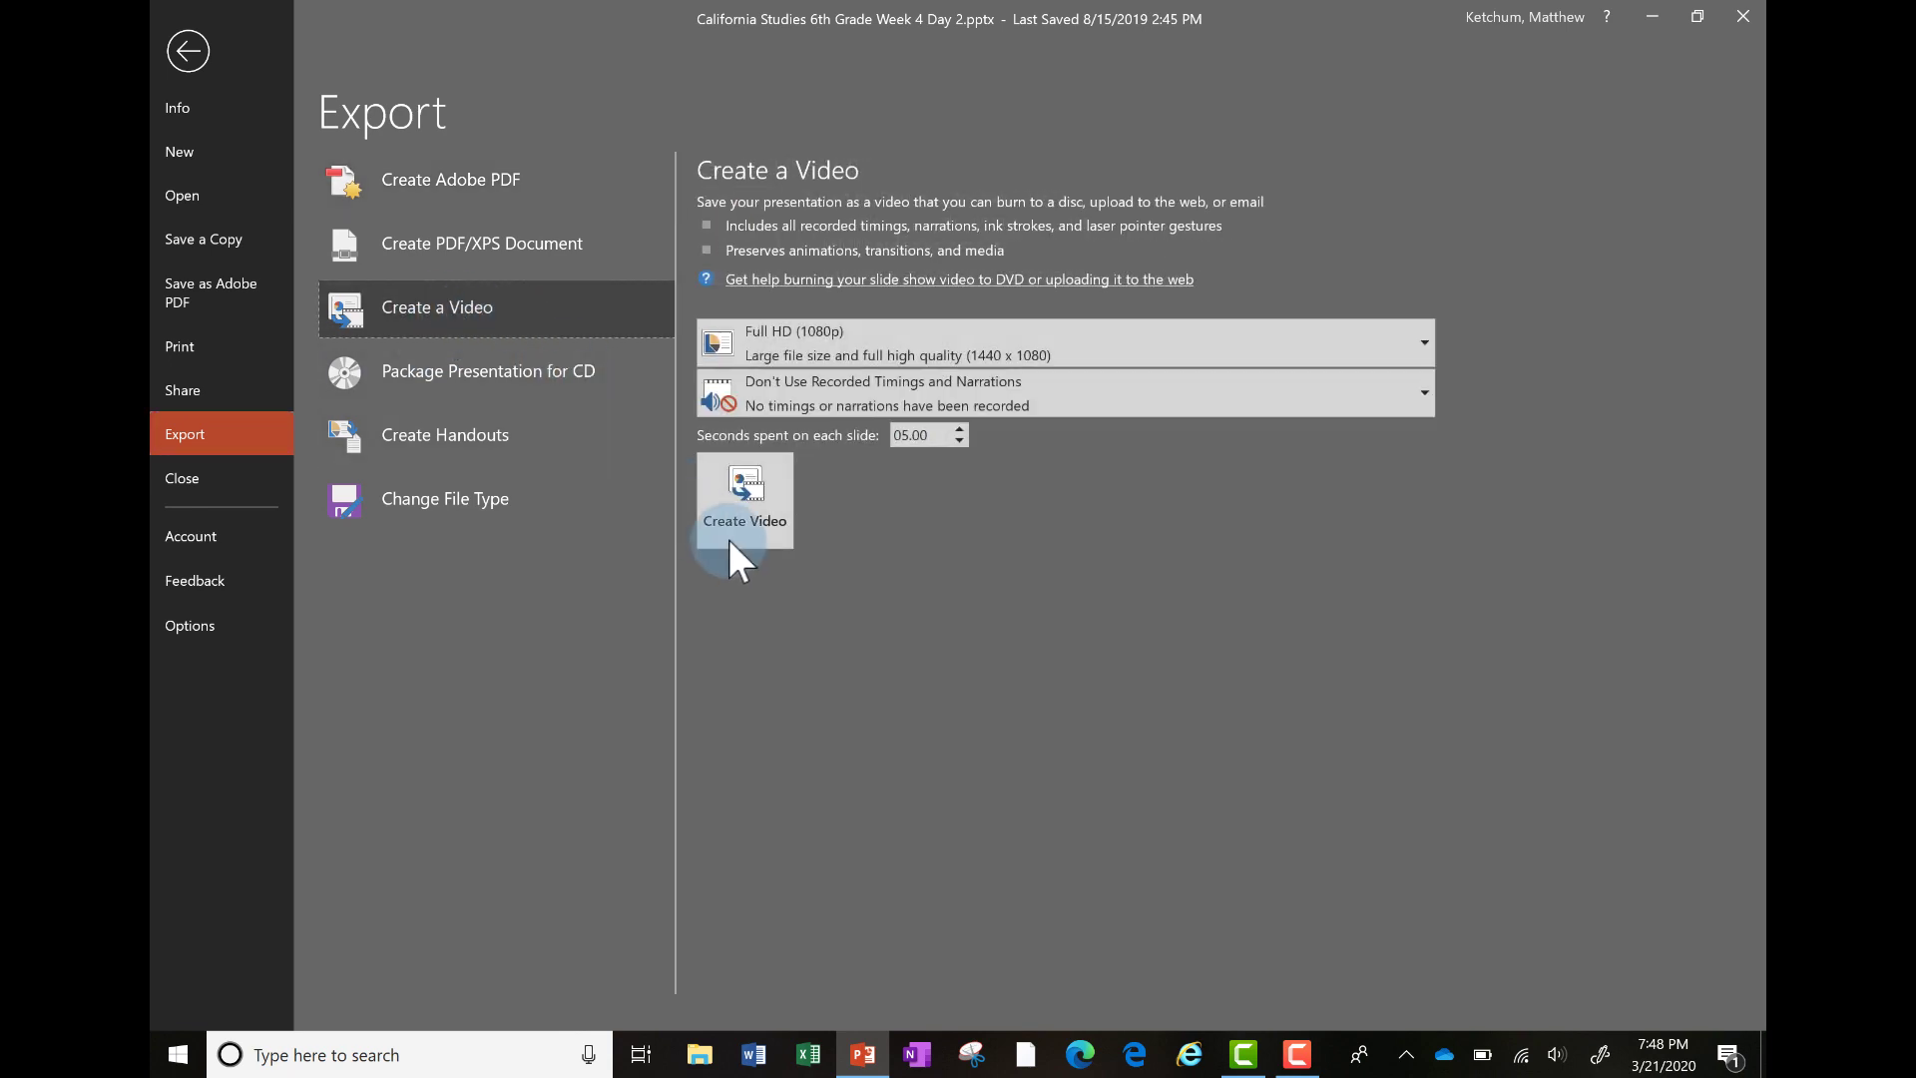
left_click(764, 513)
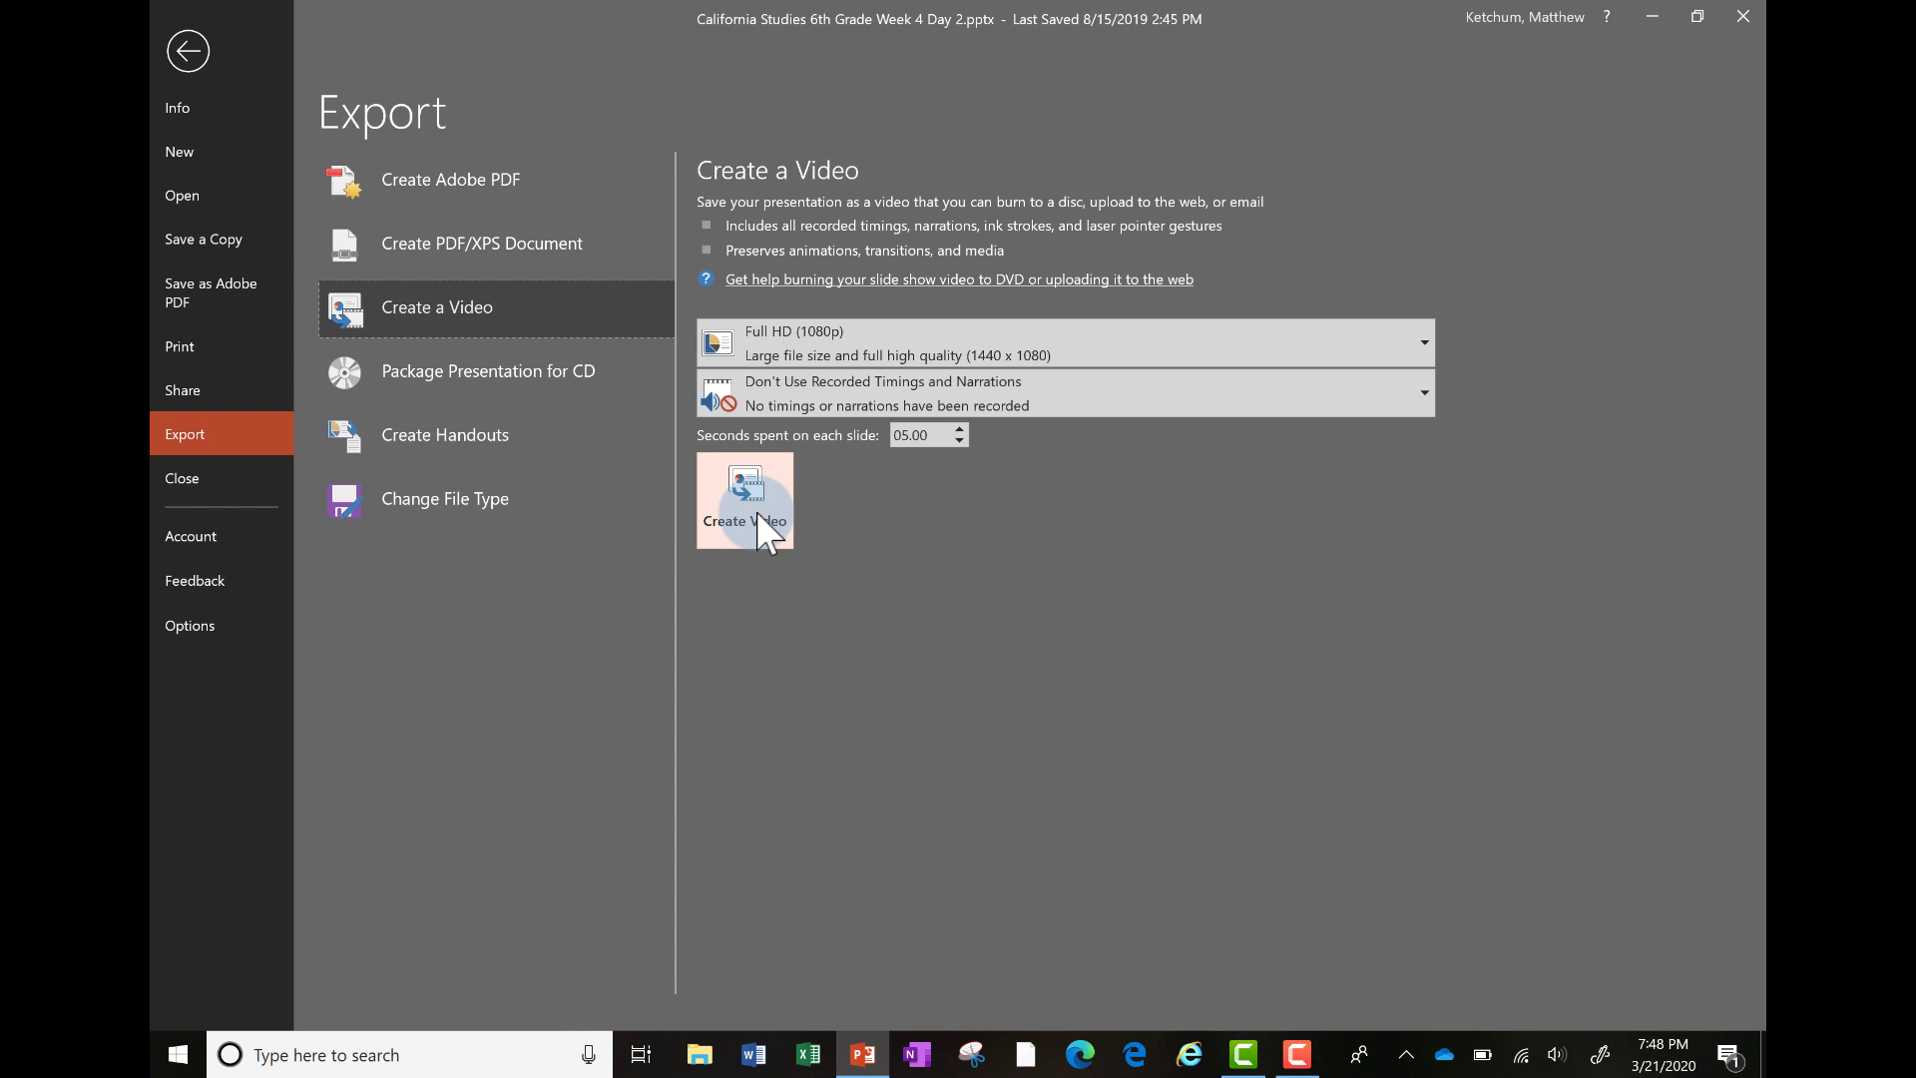
left_click(197, 55)
left_click(1050, 58)
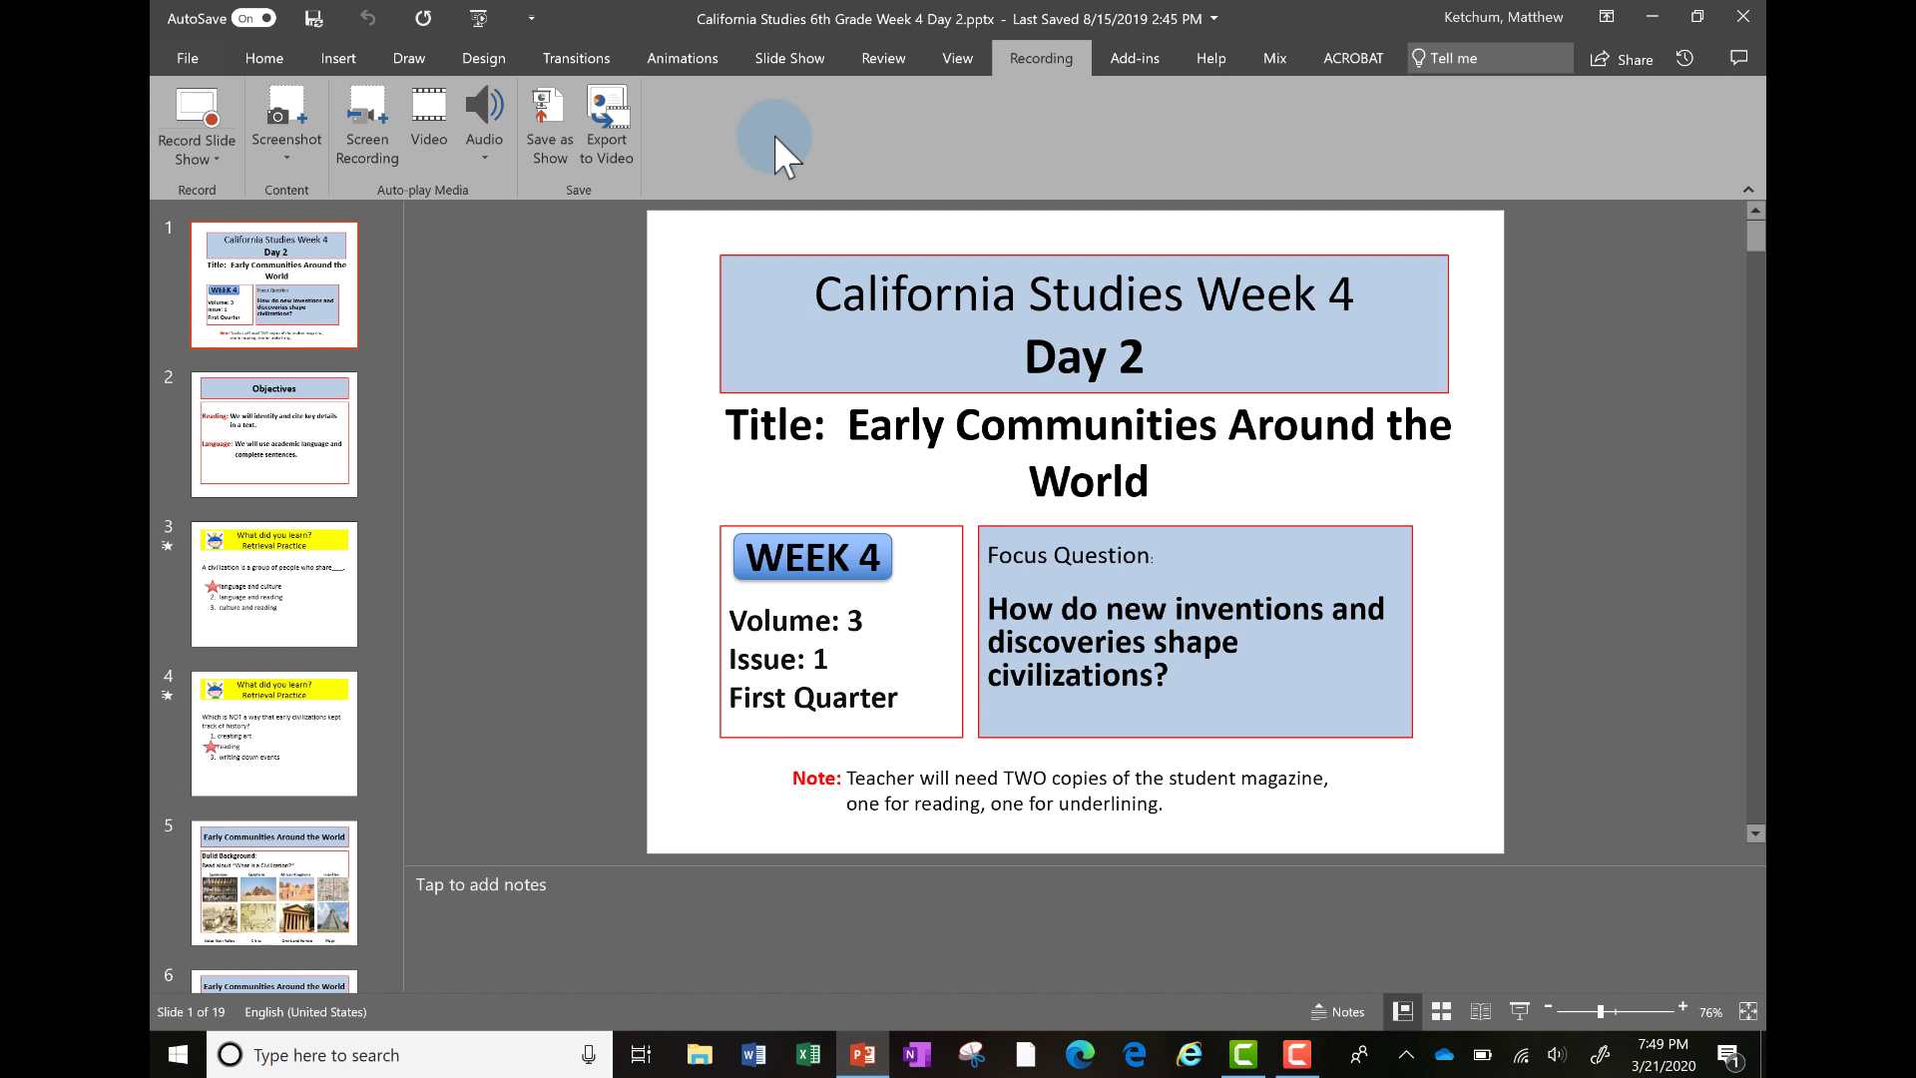
Add the notes 'Outline, talking points, script' to slide 1, then select the Objectives slide
left_click(506, 891)
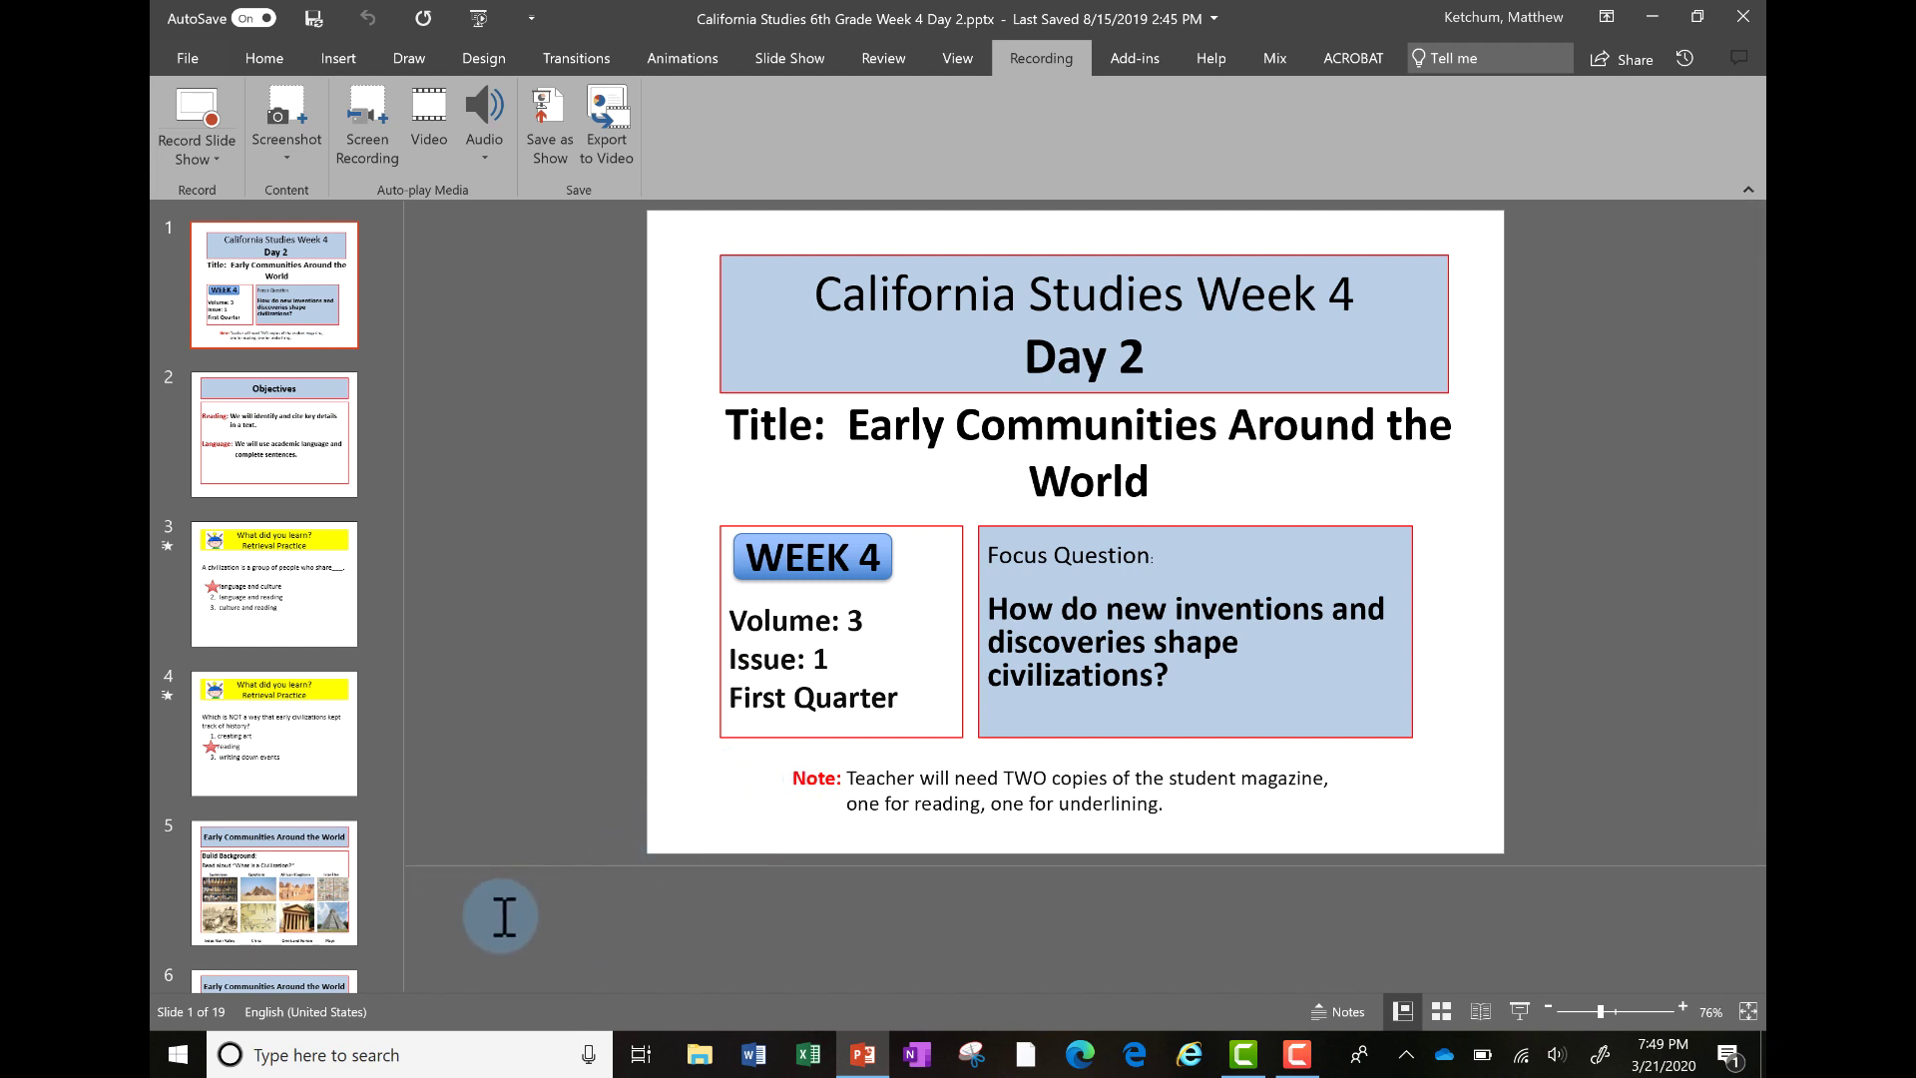
type("Outline, talking")
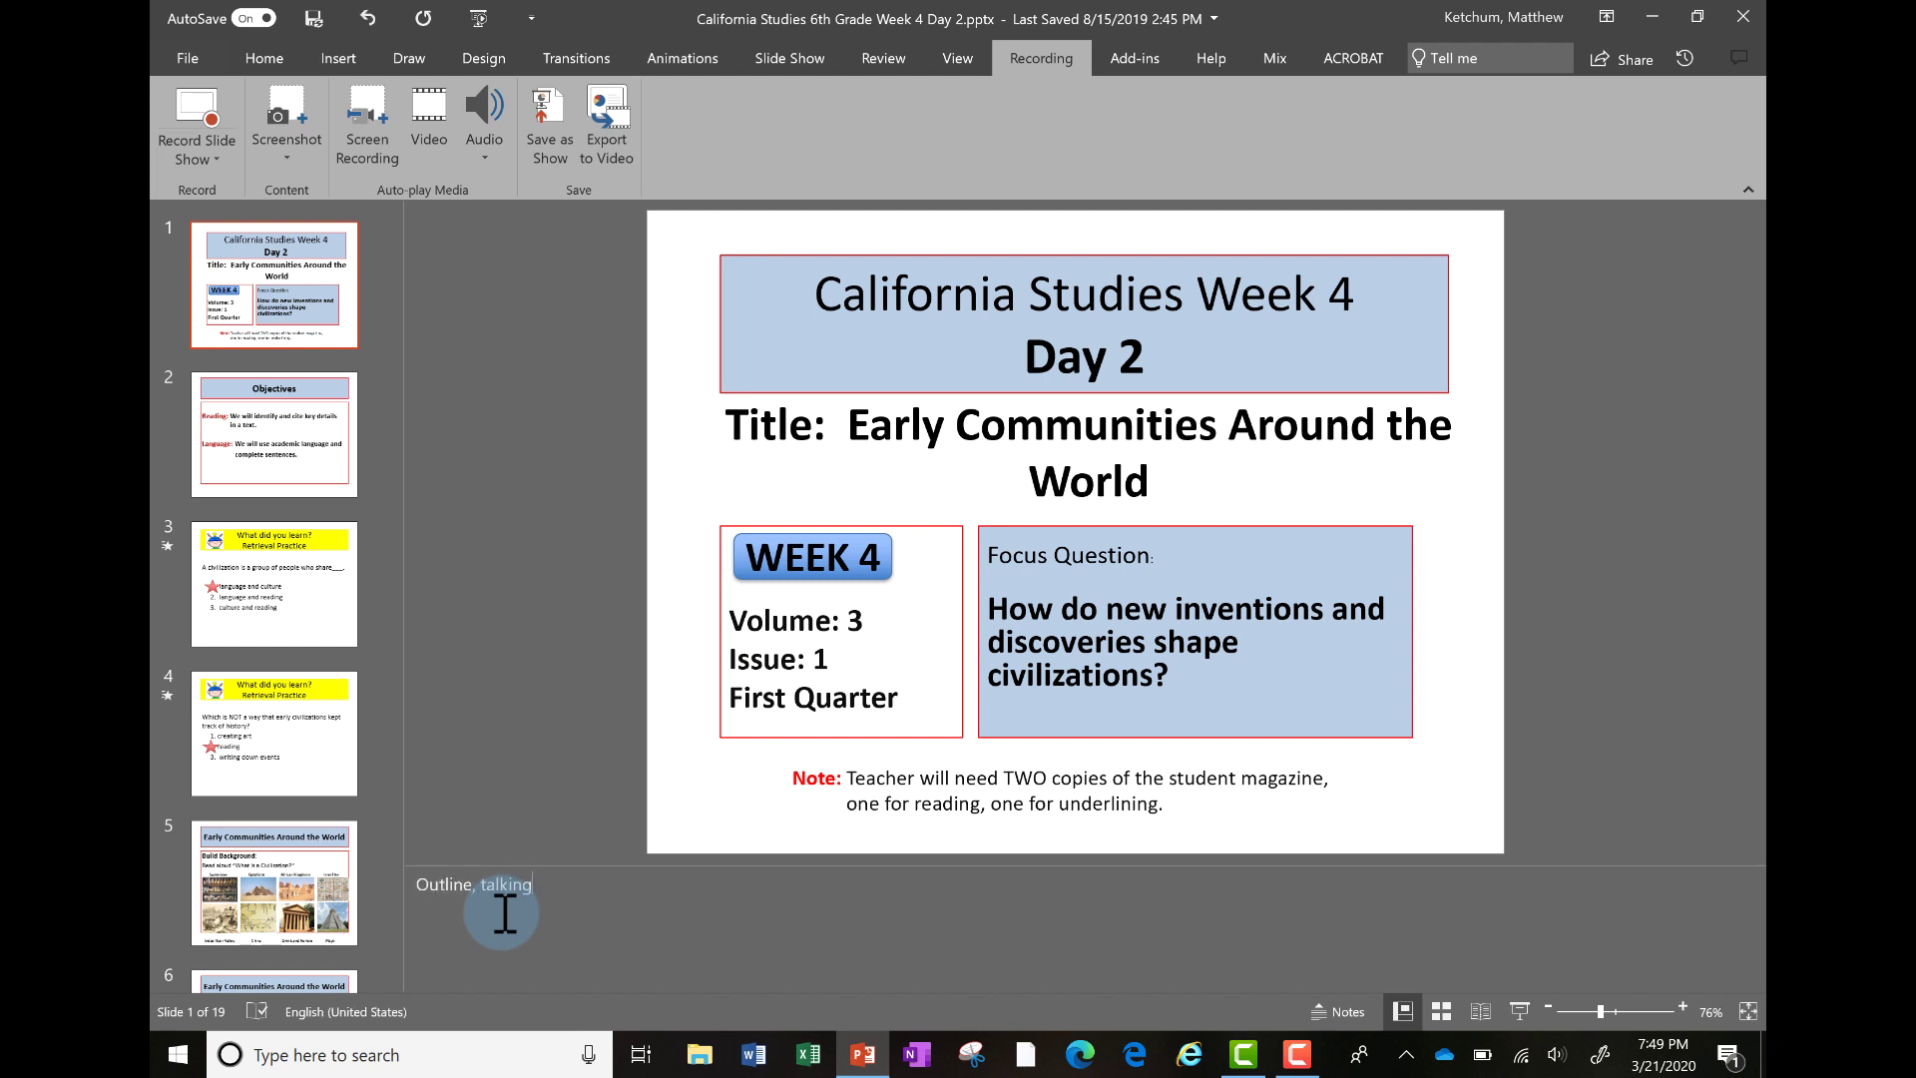
type(" points, script")
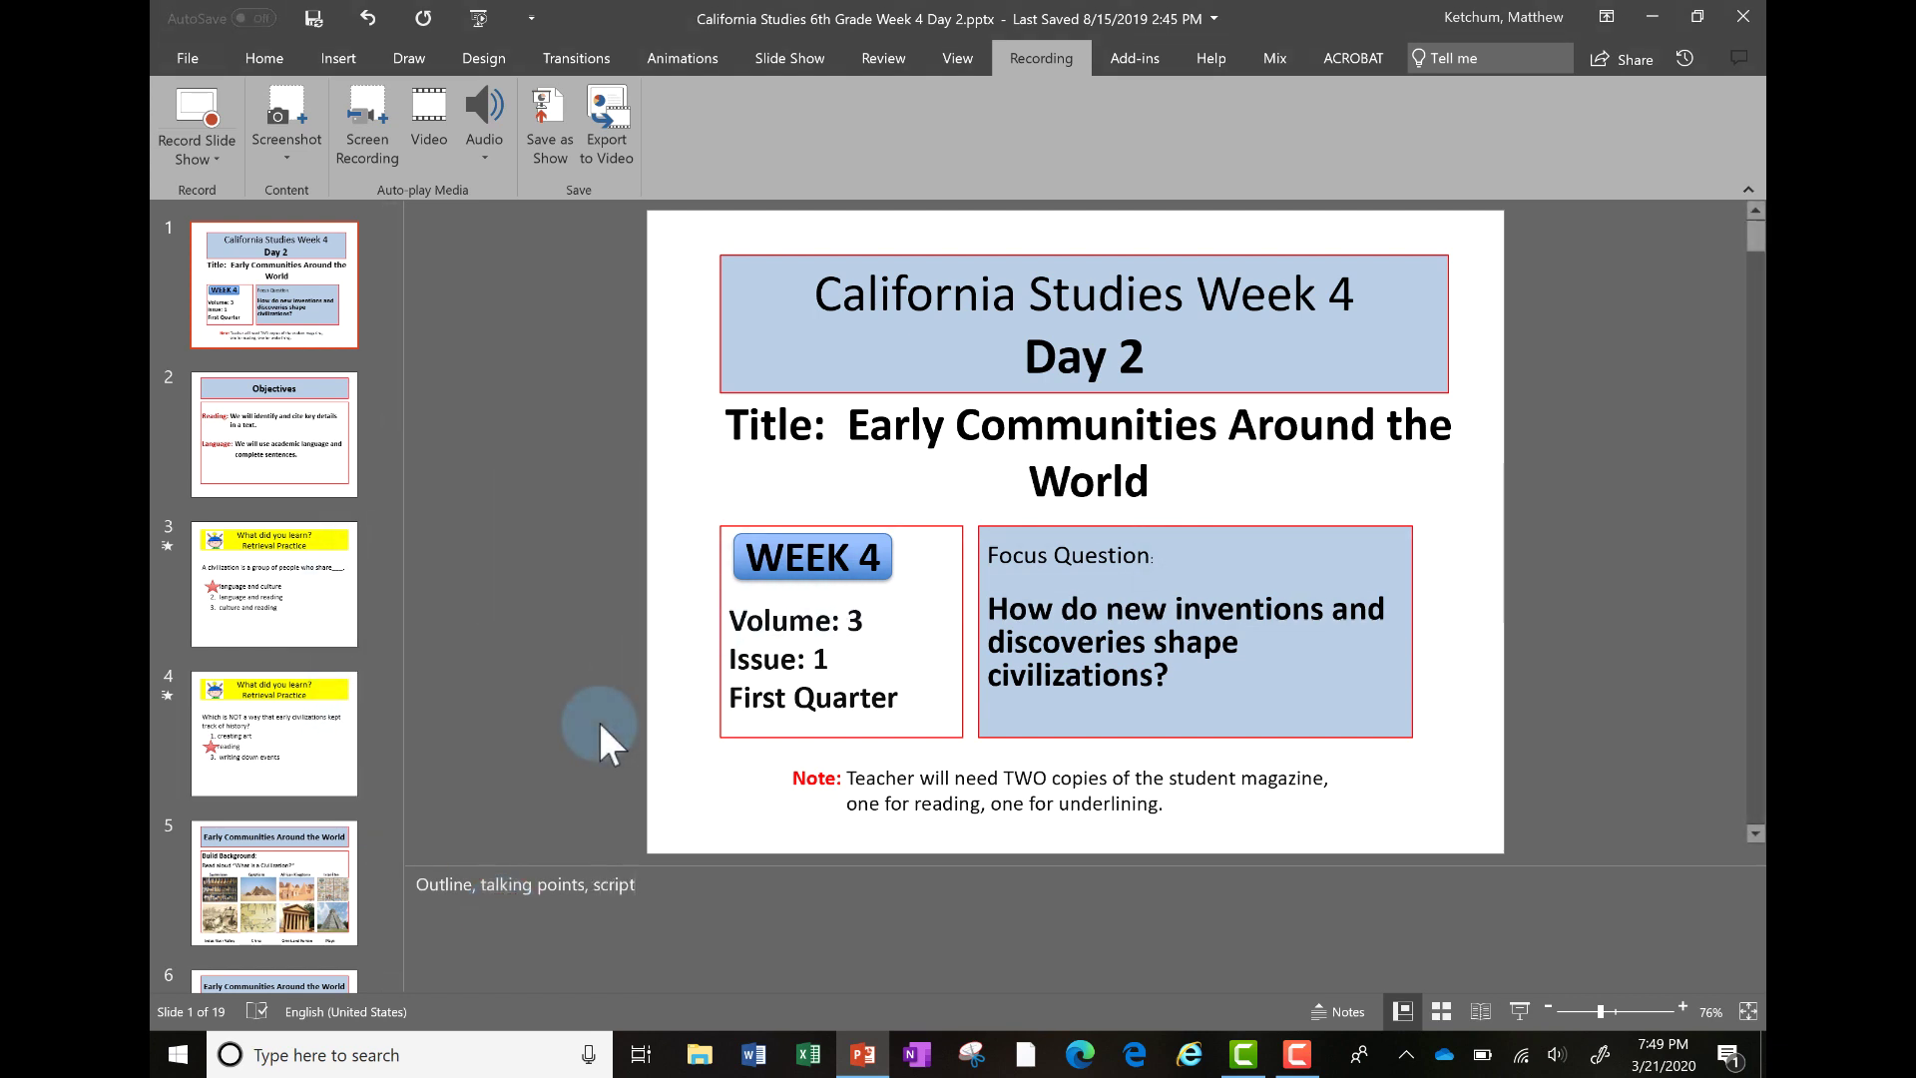
left_click(282, 435)
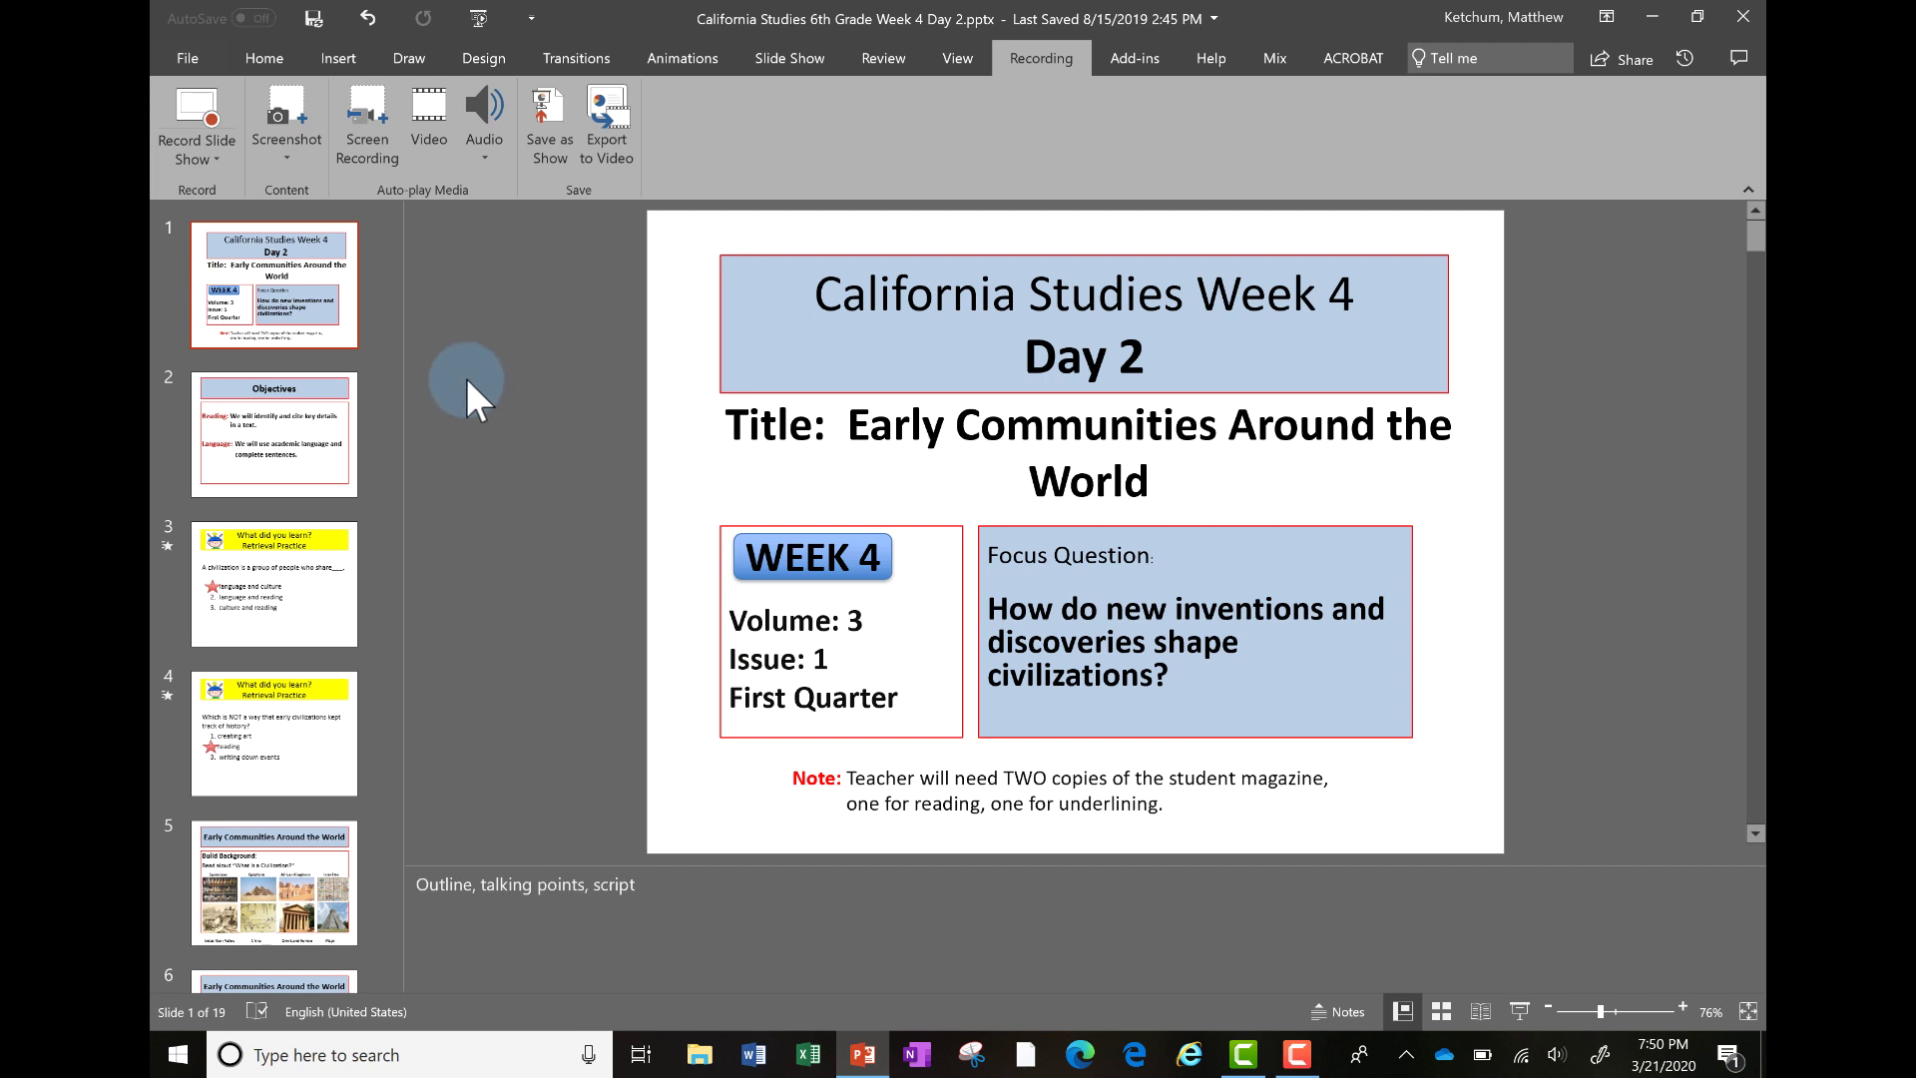
Add a Blank layout slide after the Objectives slide, bringing the deck to 20 slides
left_click(300, 495)
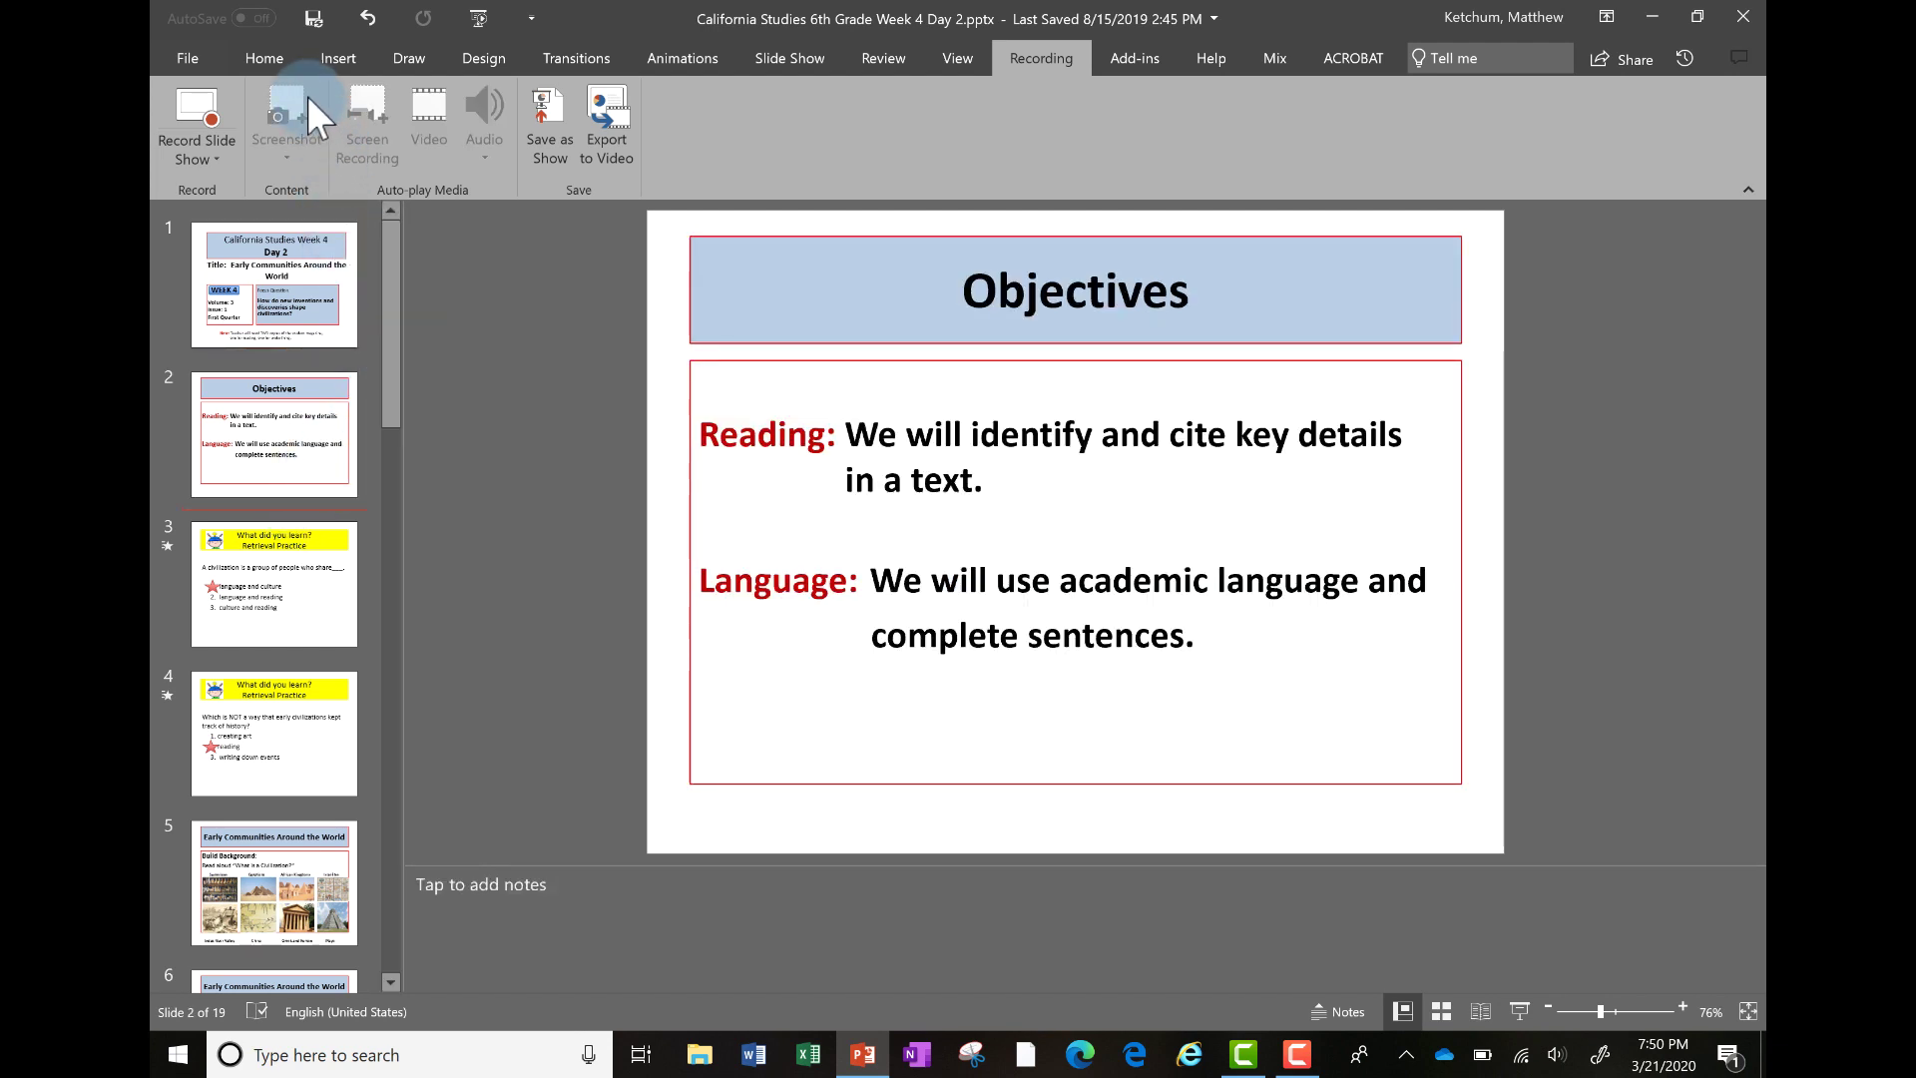
left_click(282, 70)
left_click(307, 152)
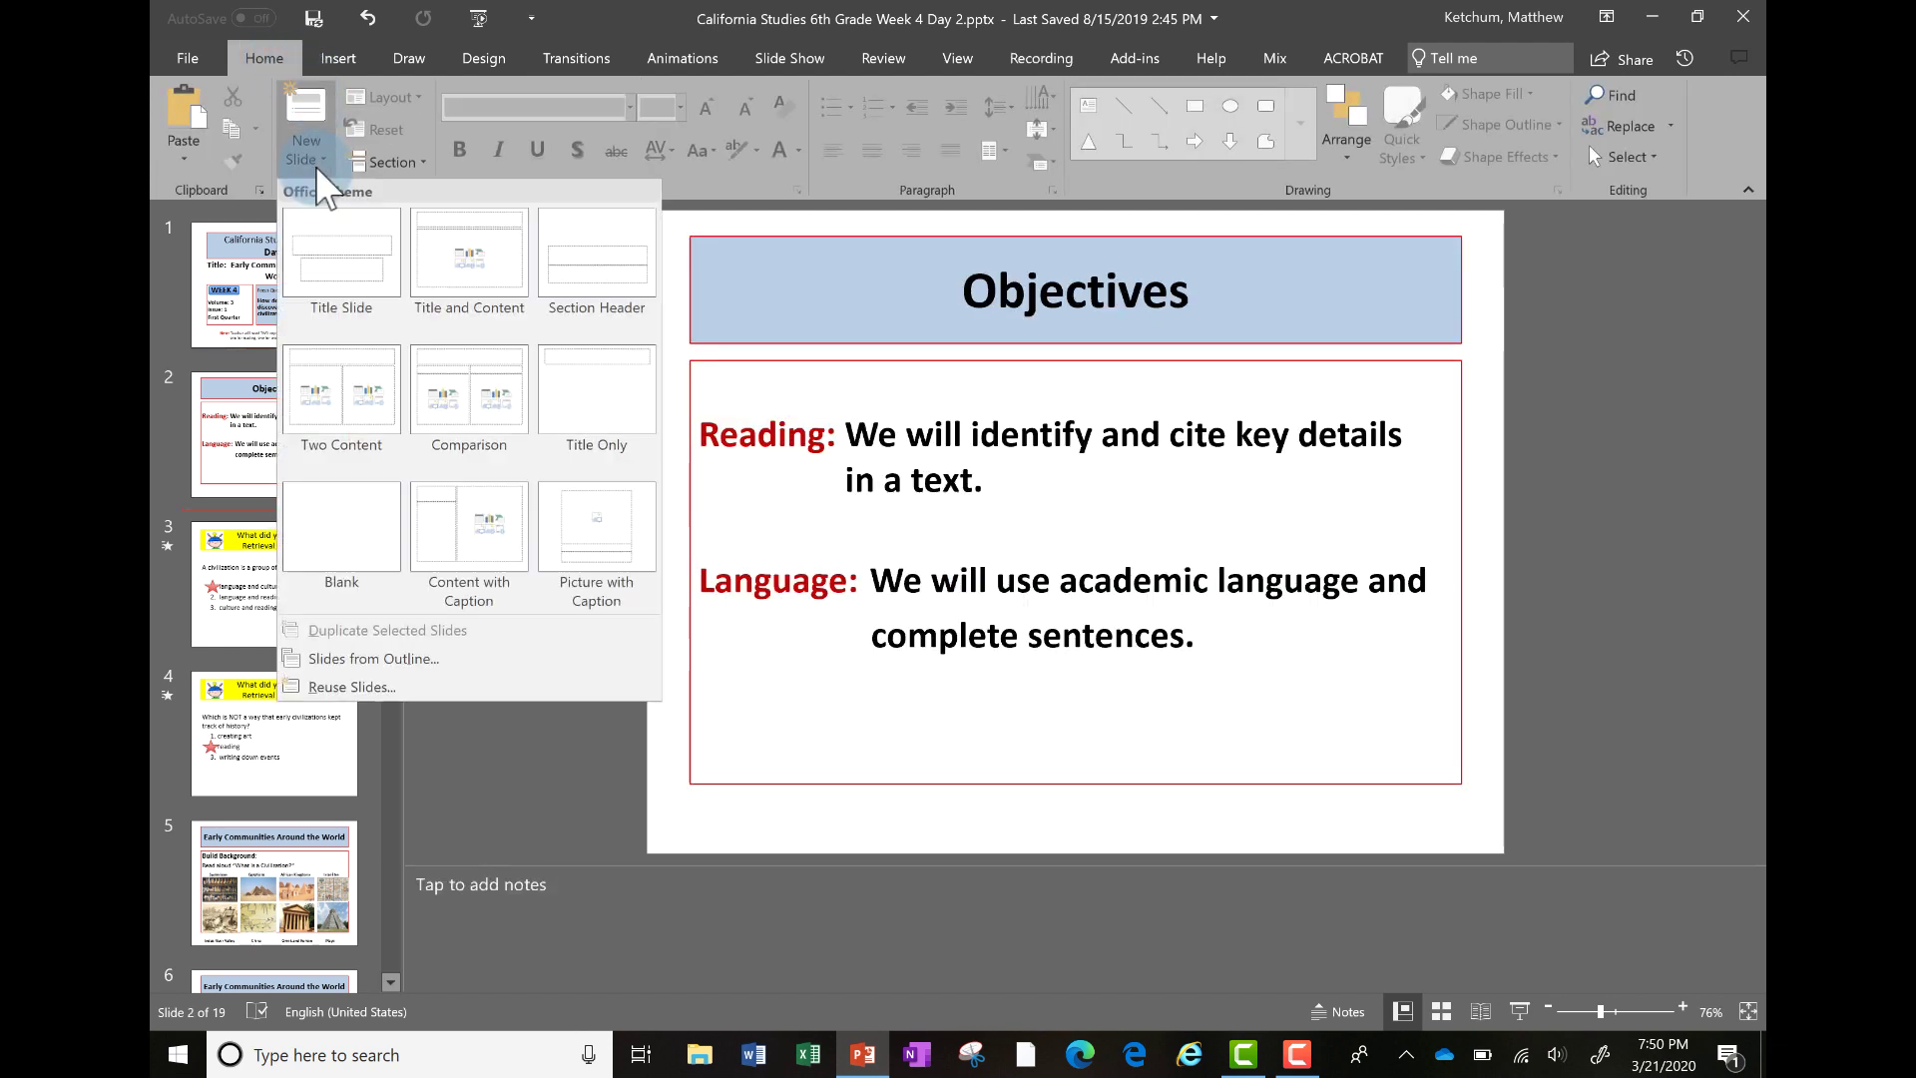
left_click(385, 507)
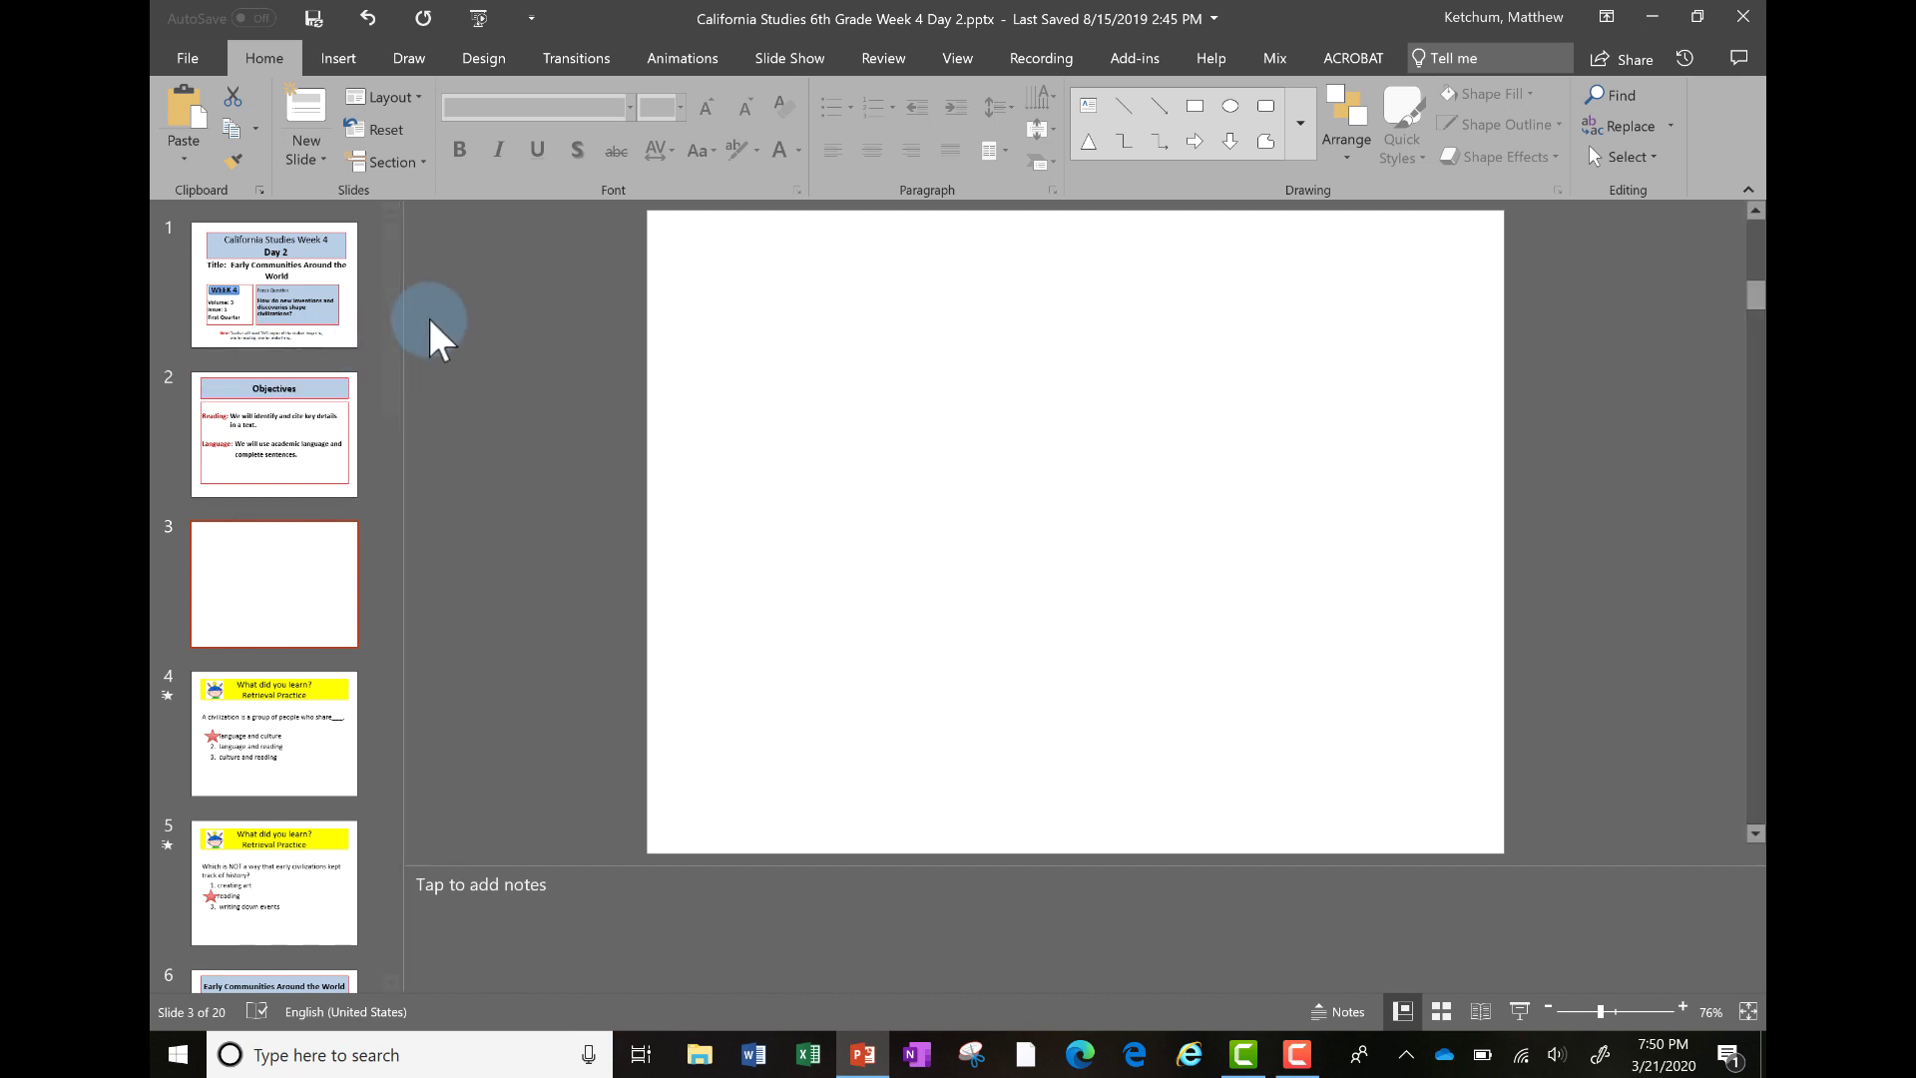
left_click(784, 62)
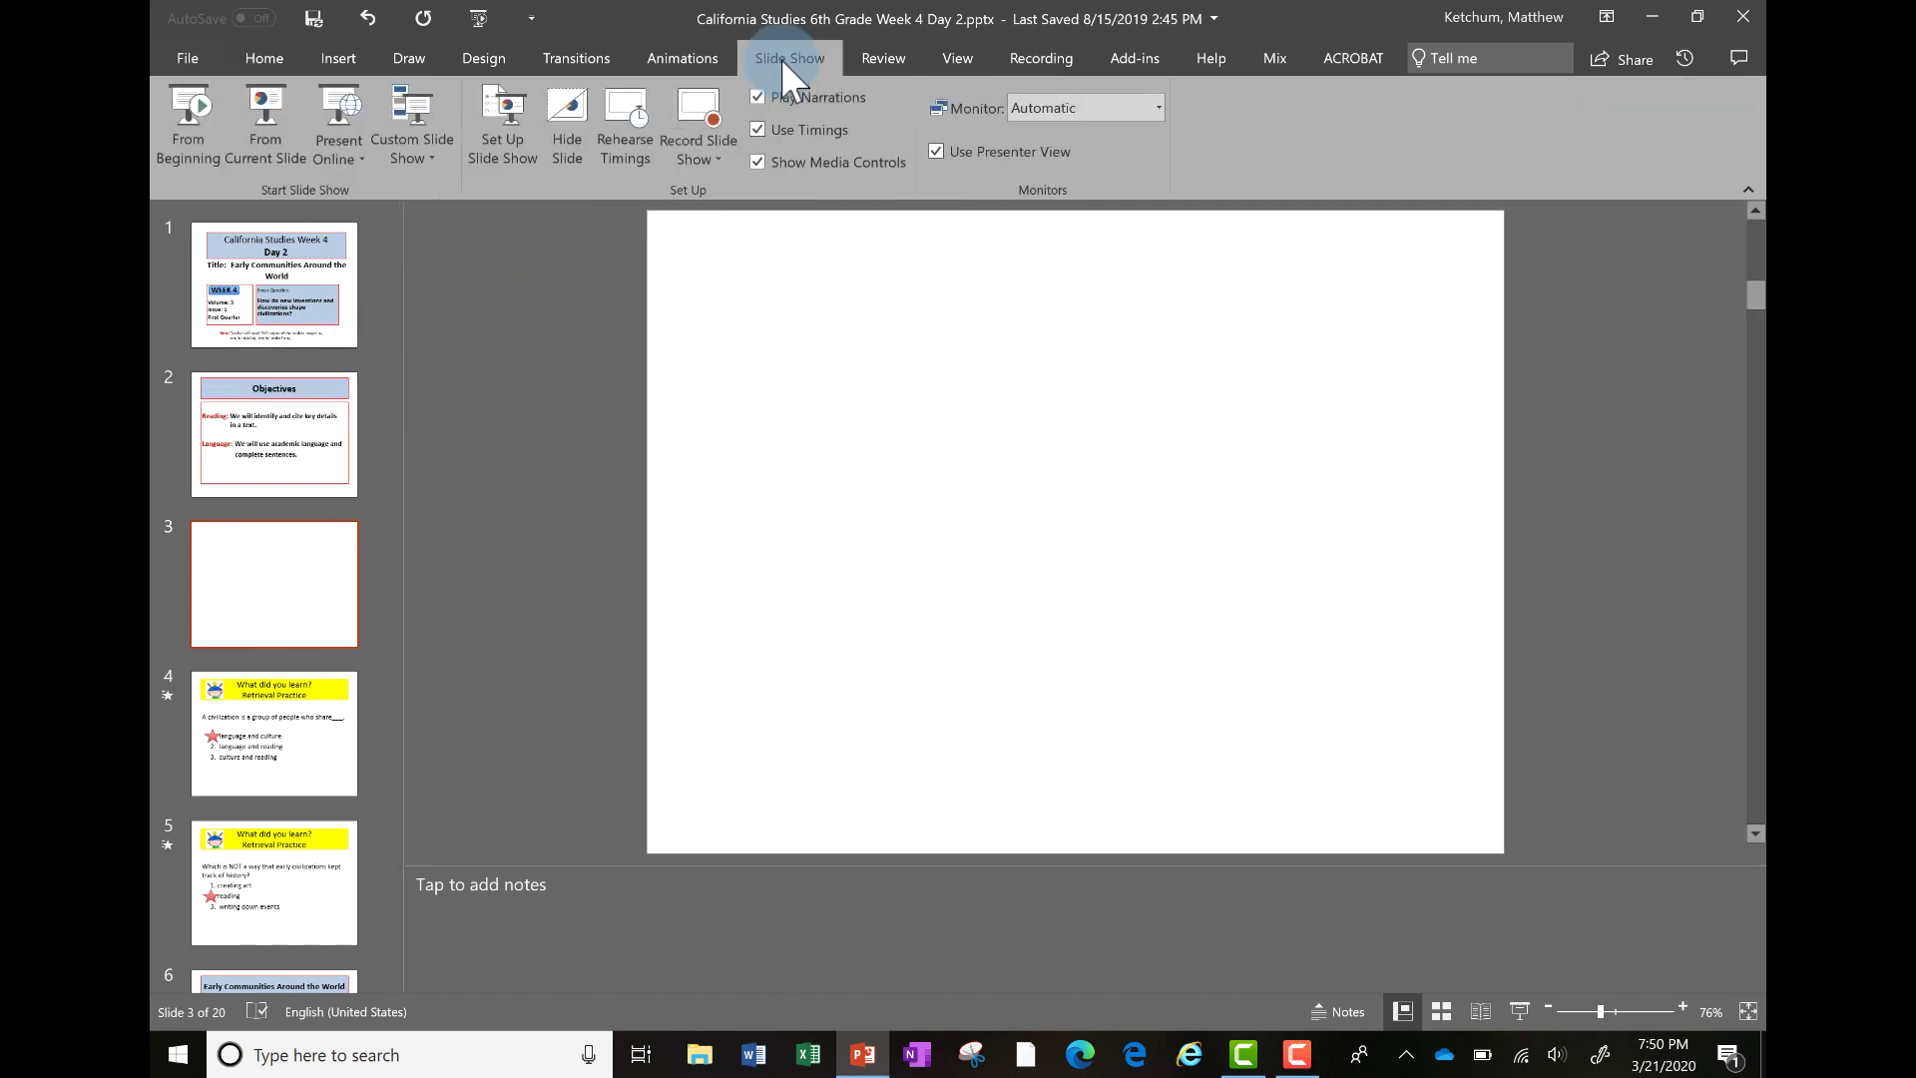
Choose Record Slide Show > Record from Beginning on the Recording tab
left_click(715, 158)
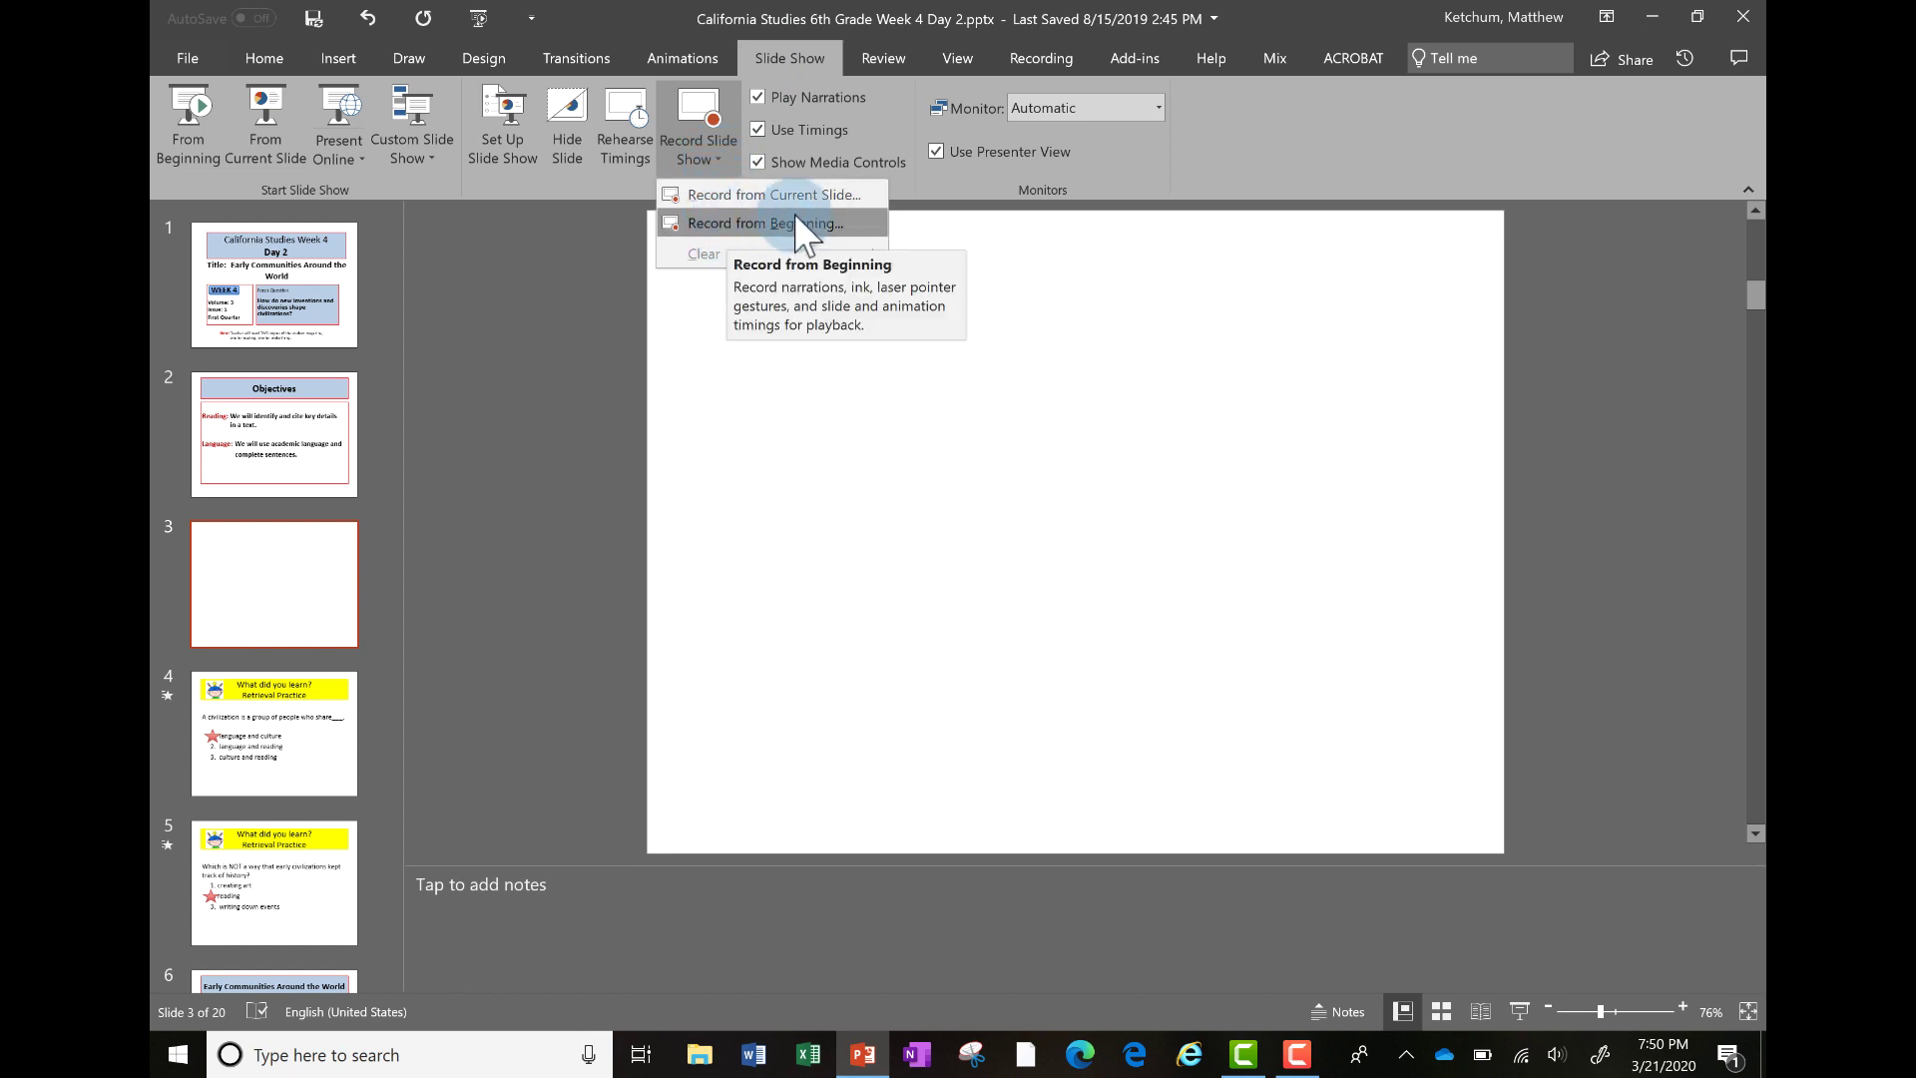
left_click(1018, 57)
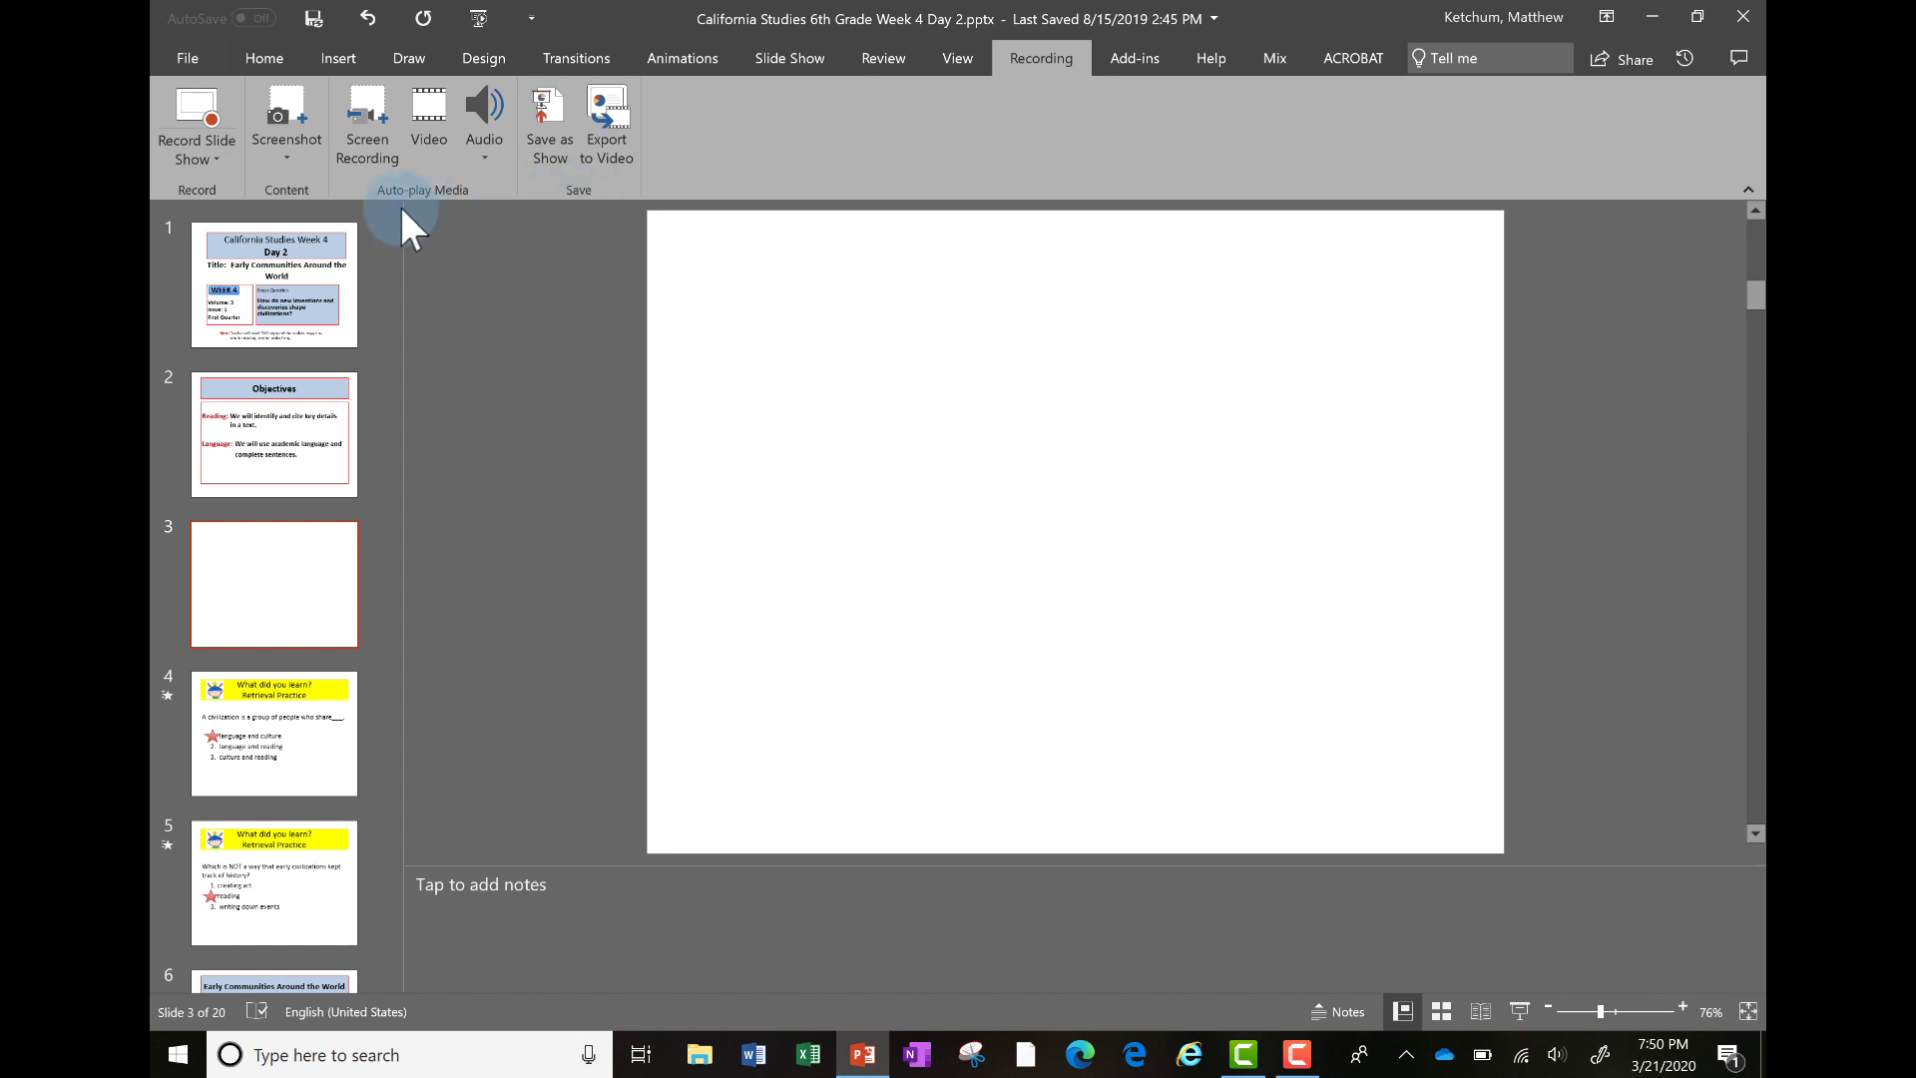
left_click(212, 156)
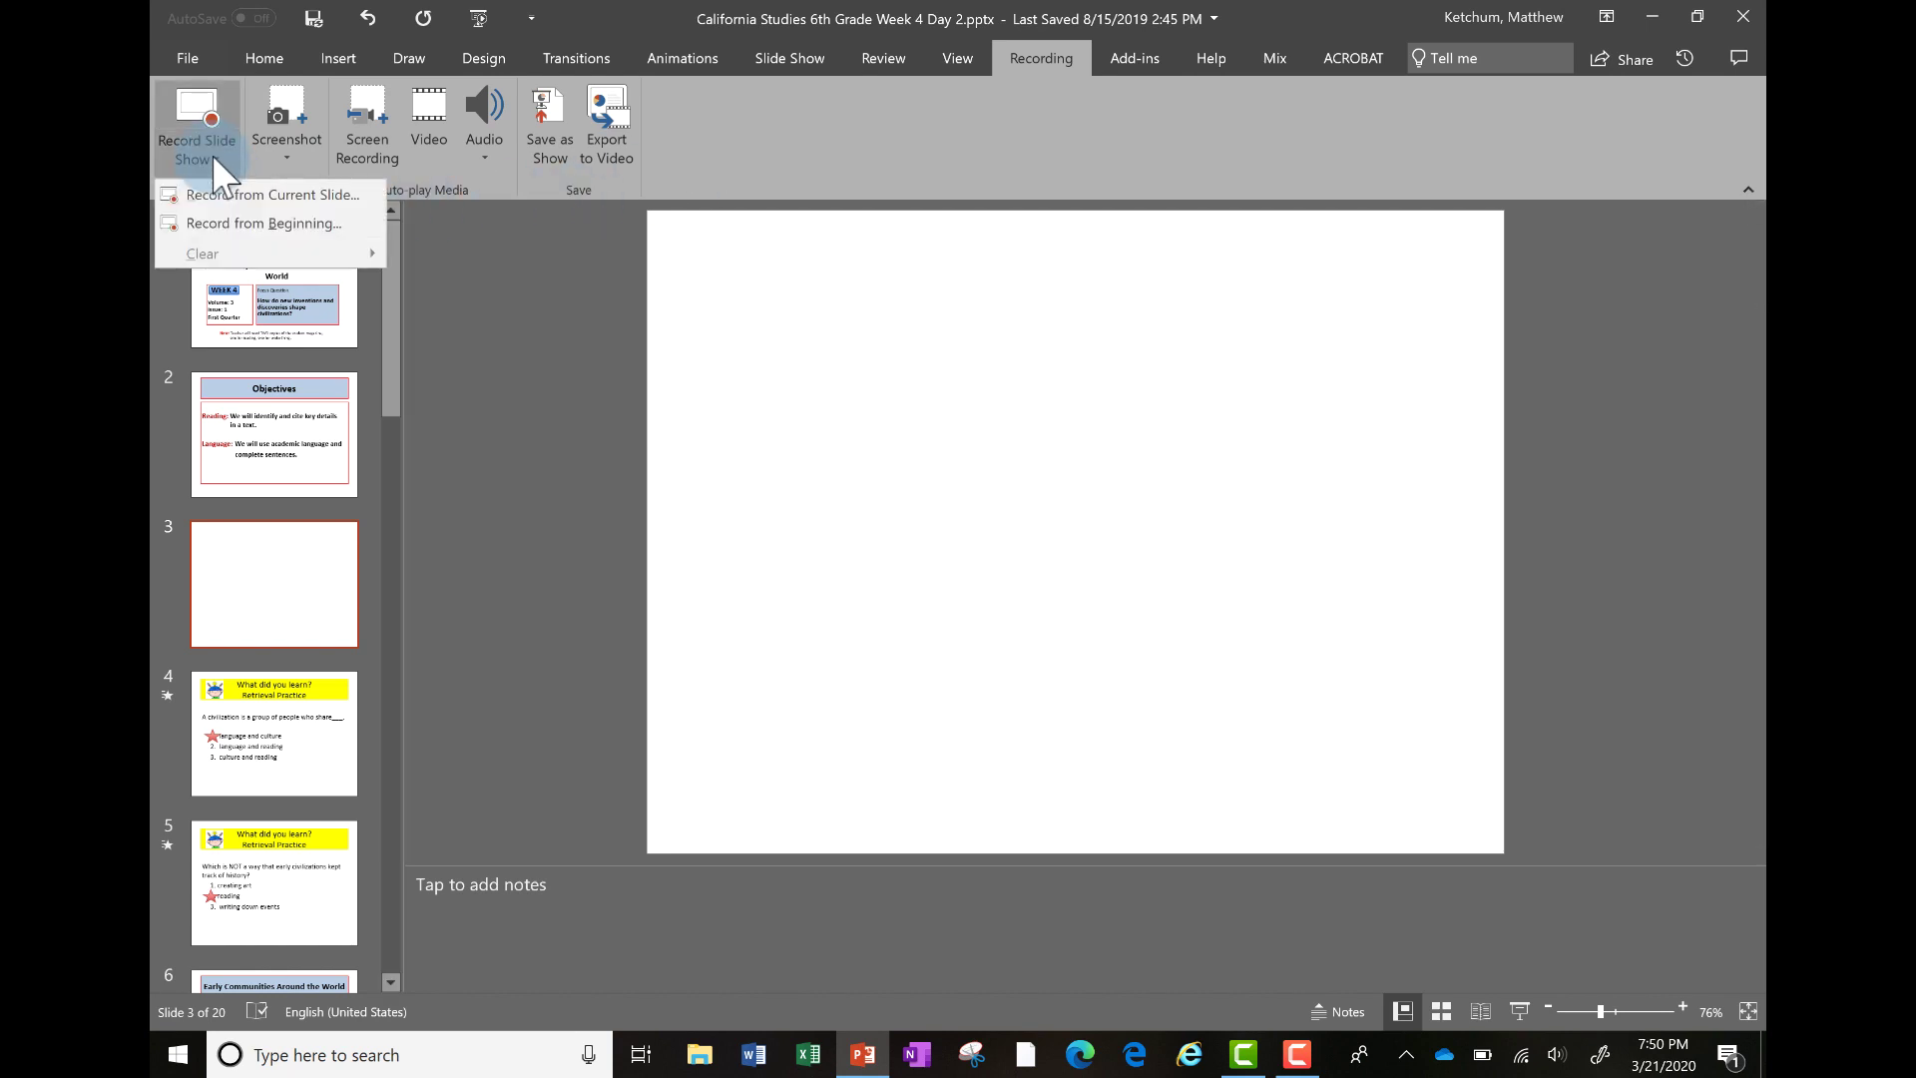
left_click(216, 221)
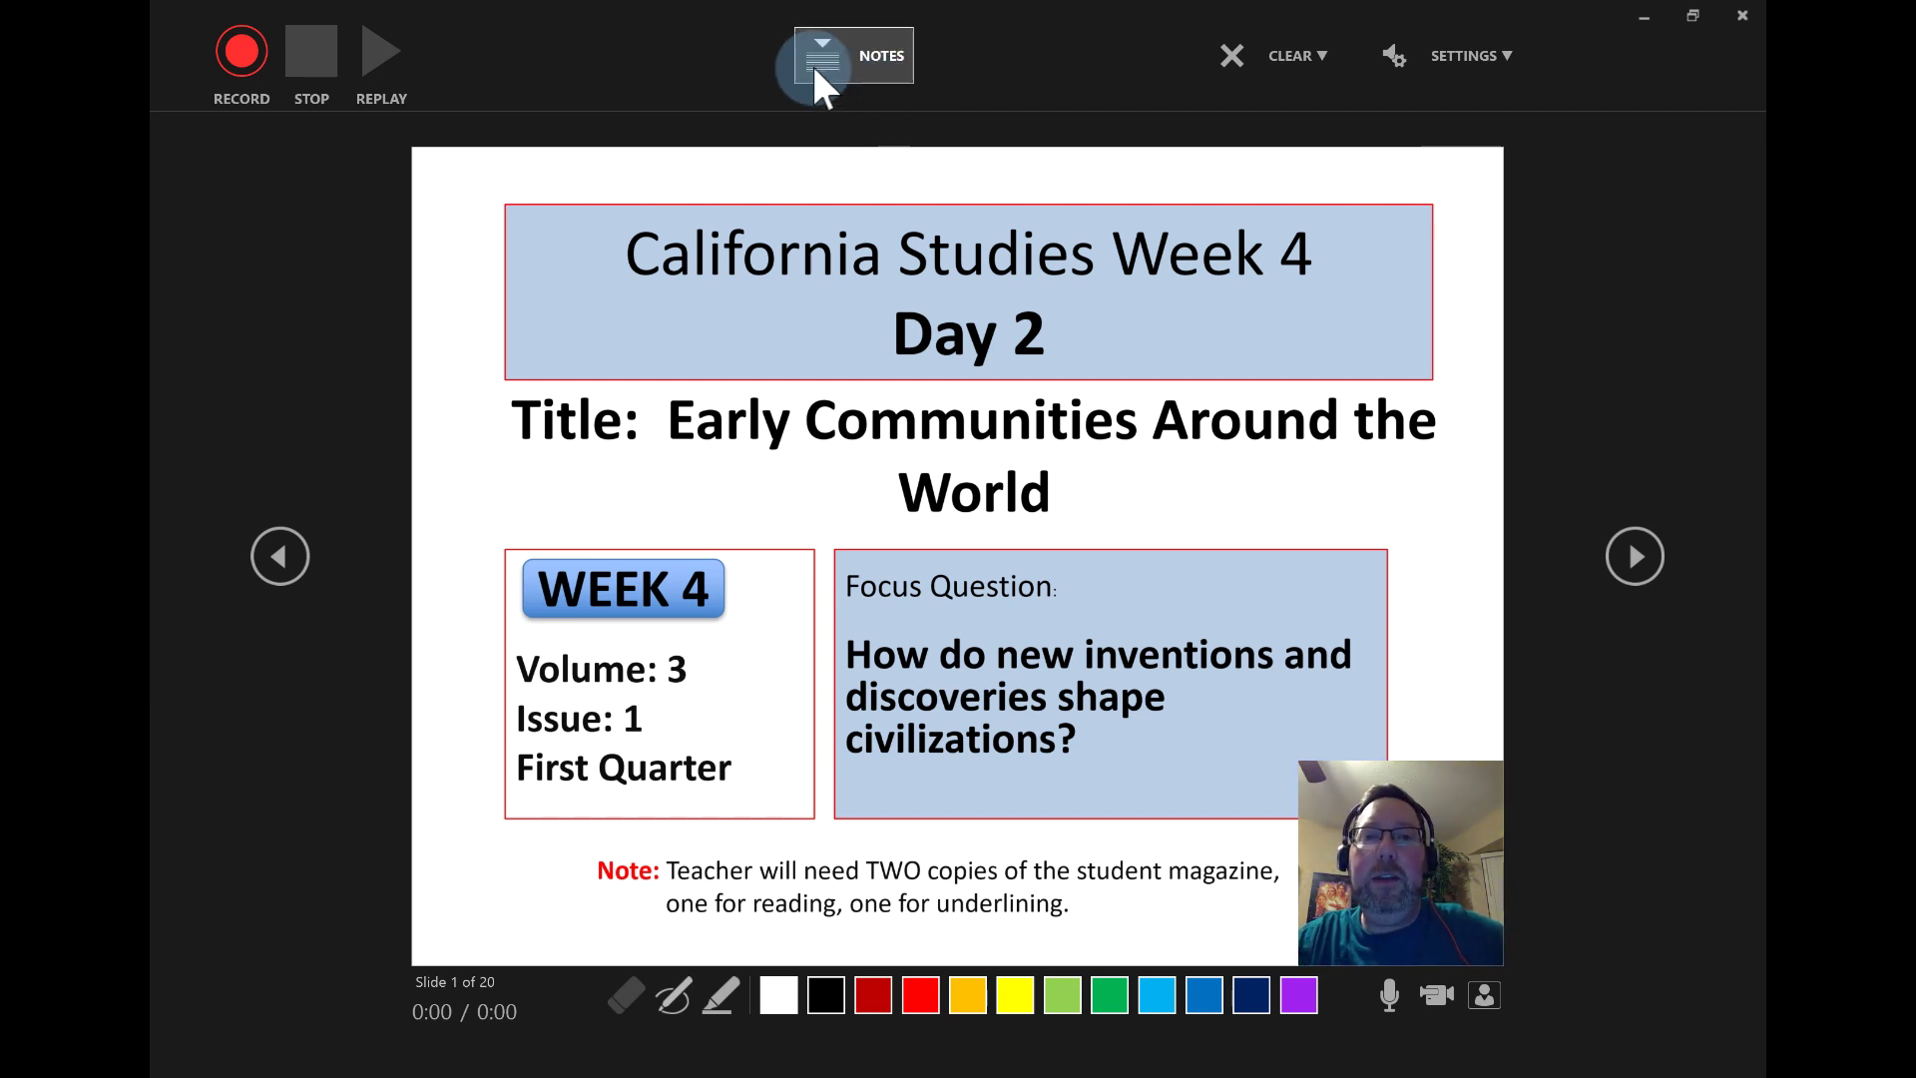
Turn on Notes in the recording window and enlarge the notes text four times
left_click(853, 46)
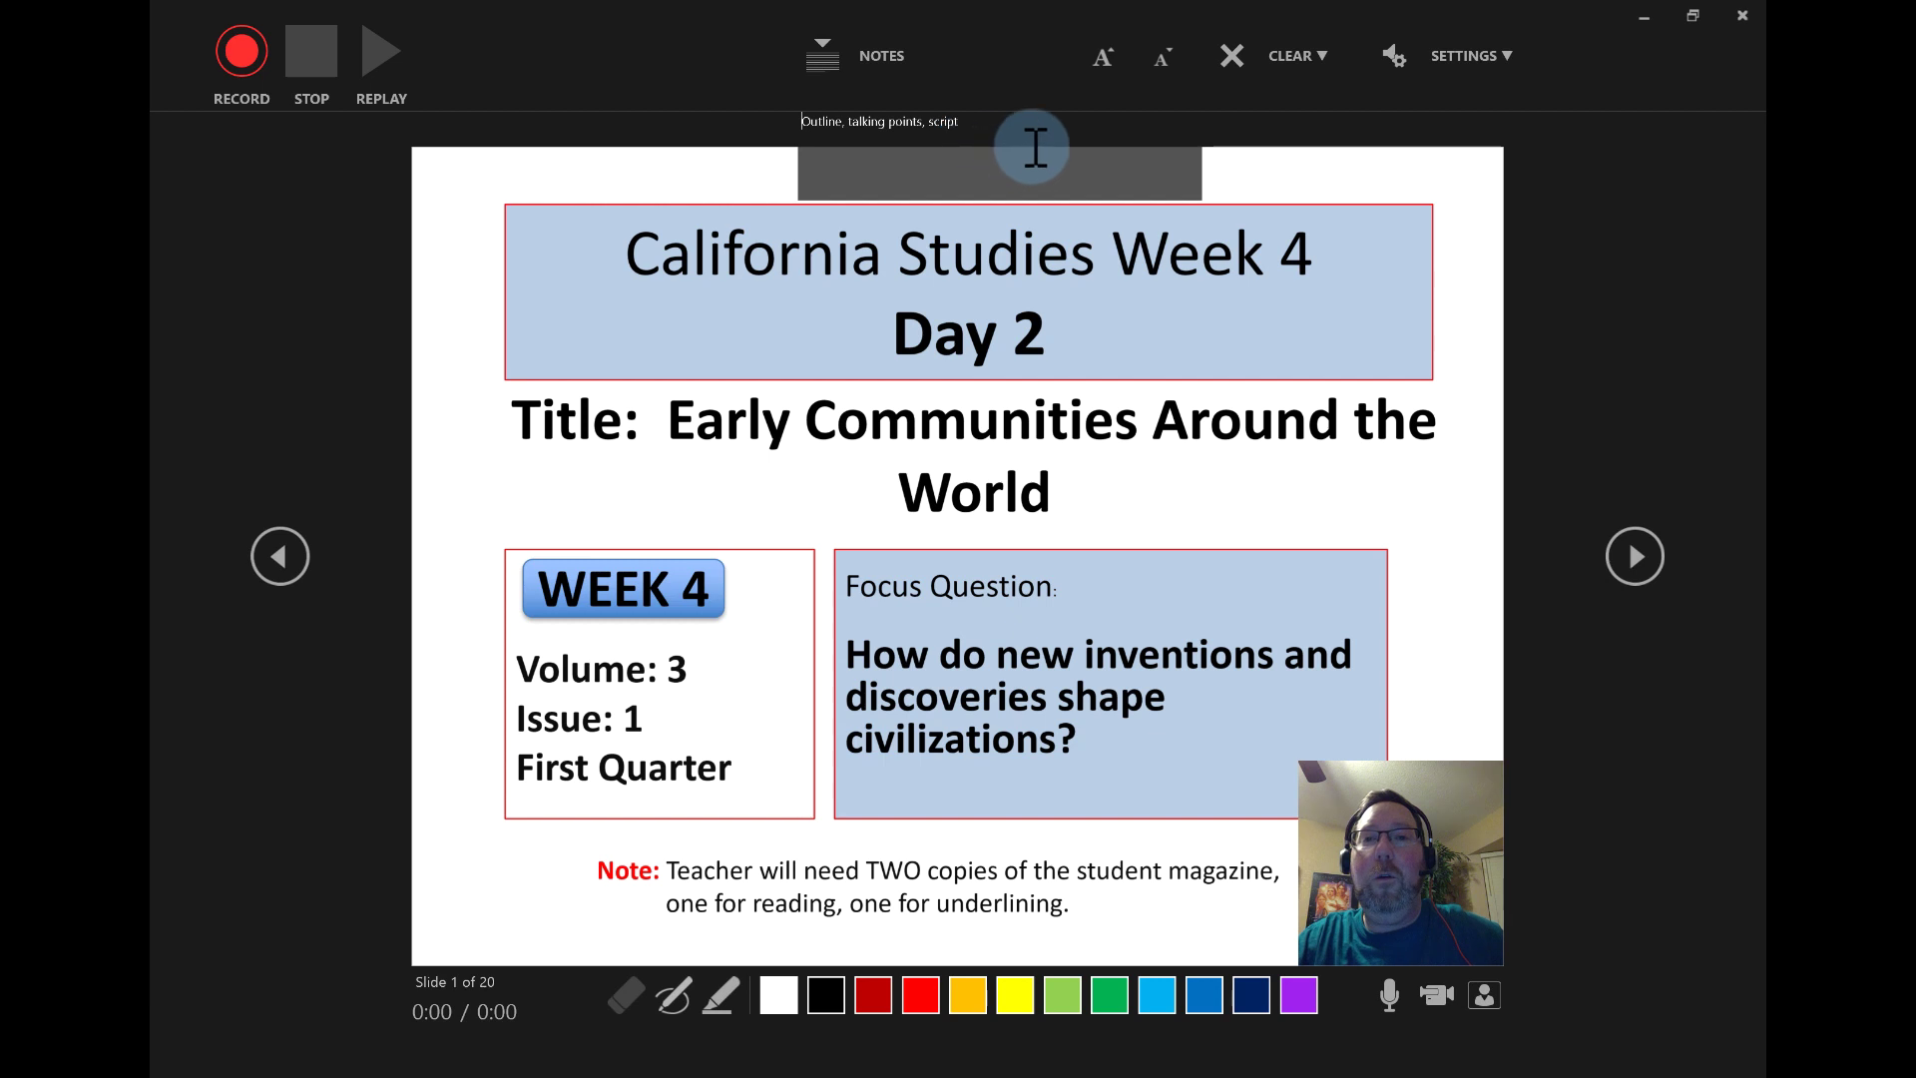
left_click(1100, 52)
left_click(1098, 50)
left_click(1098, 50)
left_click(1098, 49)
left_click(1098, 50)
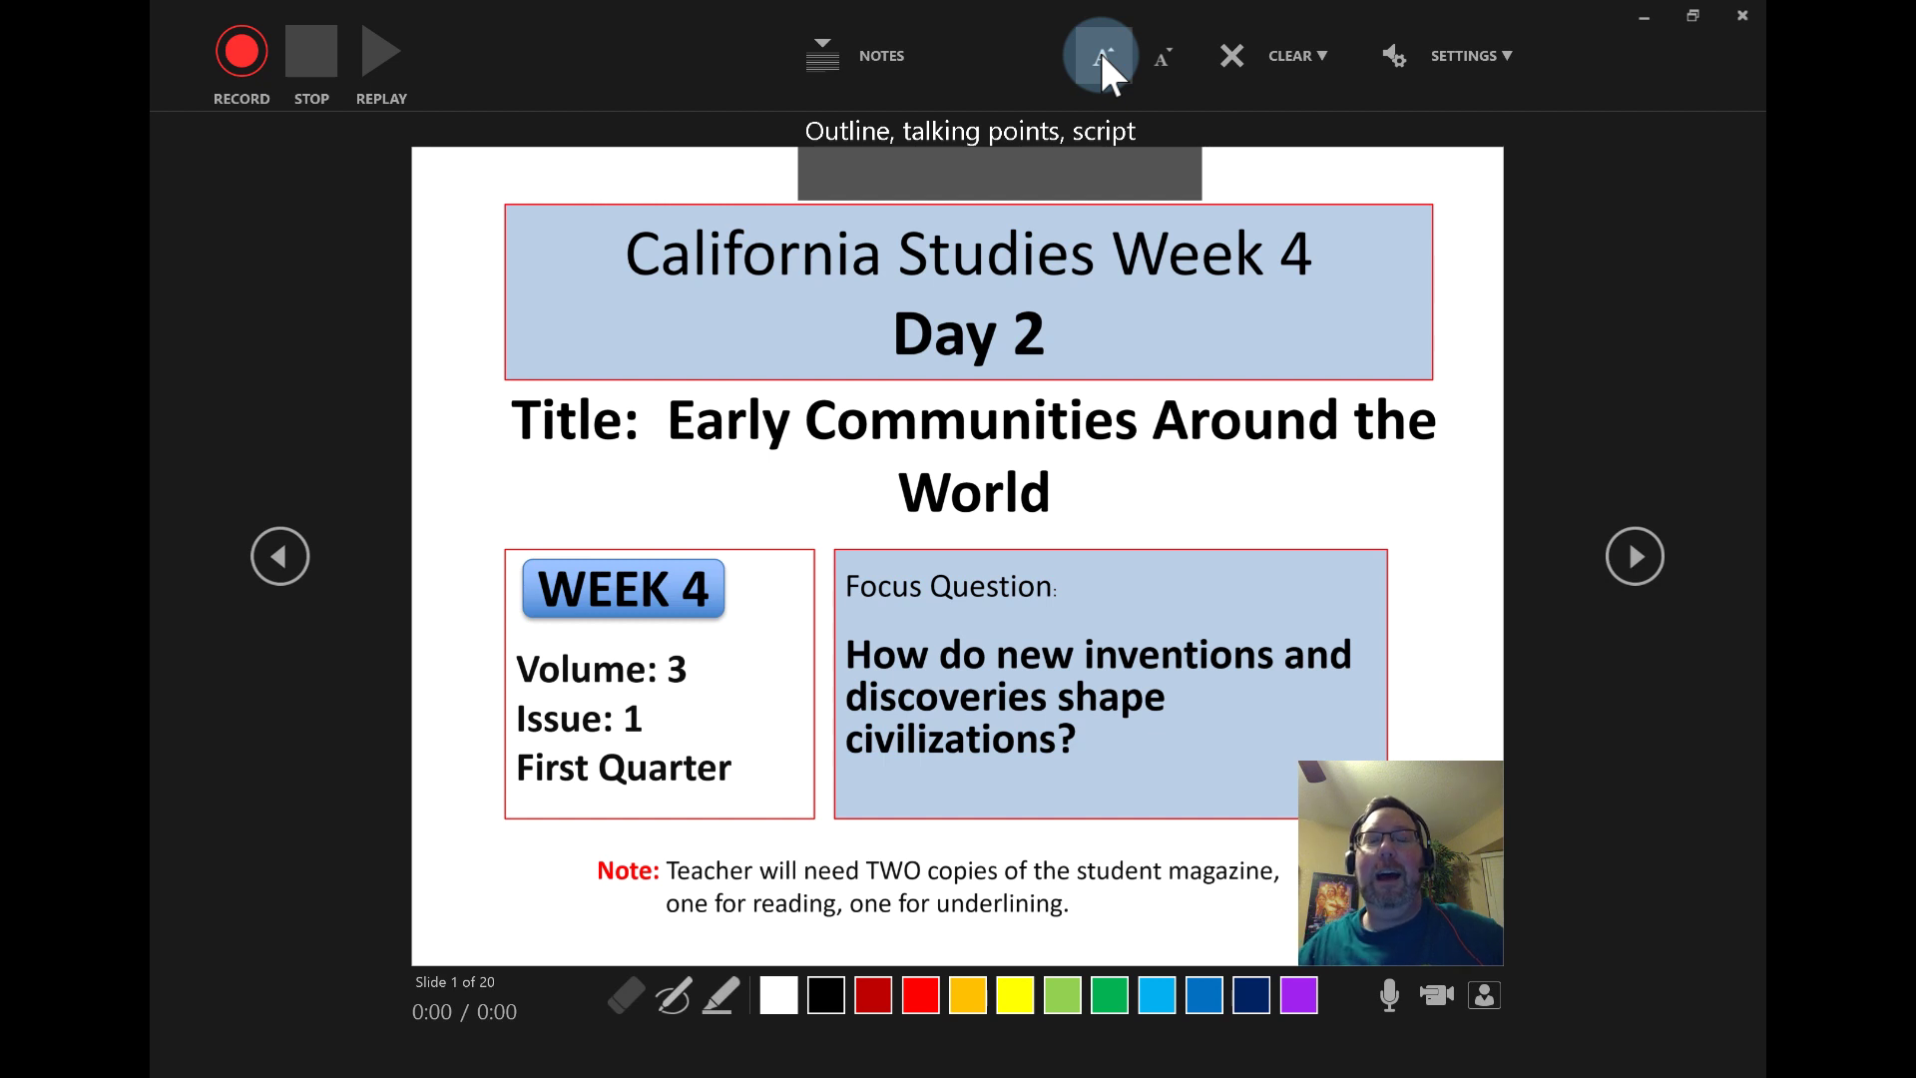